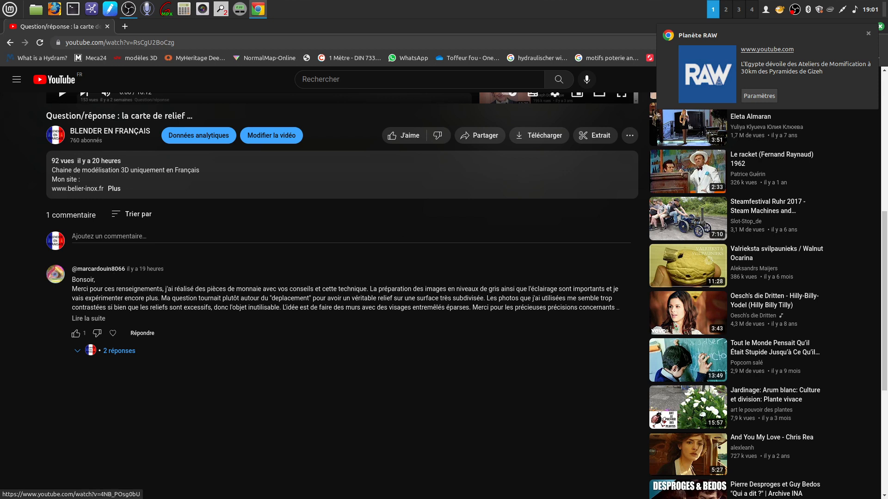
Step: Dismiss the notification and read the viewer's comment about displacement relief, with its replies, under the relief map video
{"action": "left_click", "coordinate": [868, 33]}
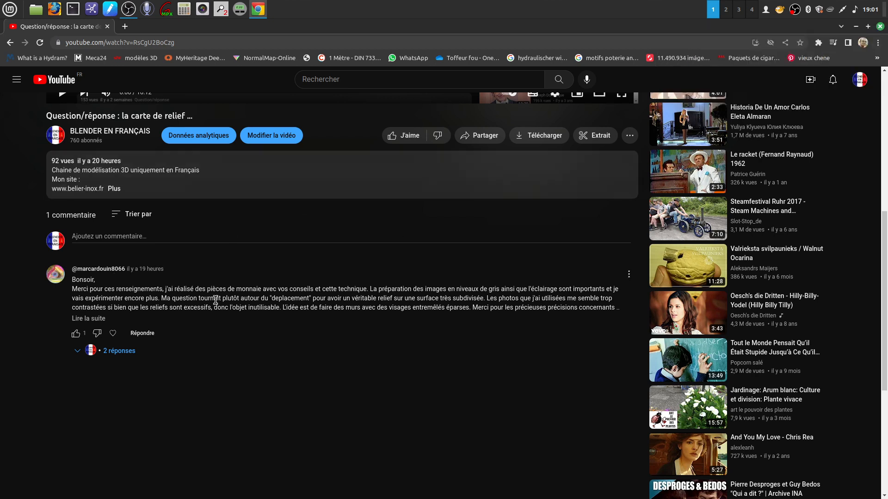
{"action": "scroll", "coordinate": [253, 190], "scroll_direction": "up", "scroll_amount": 3}
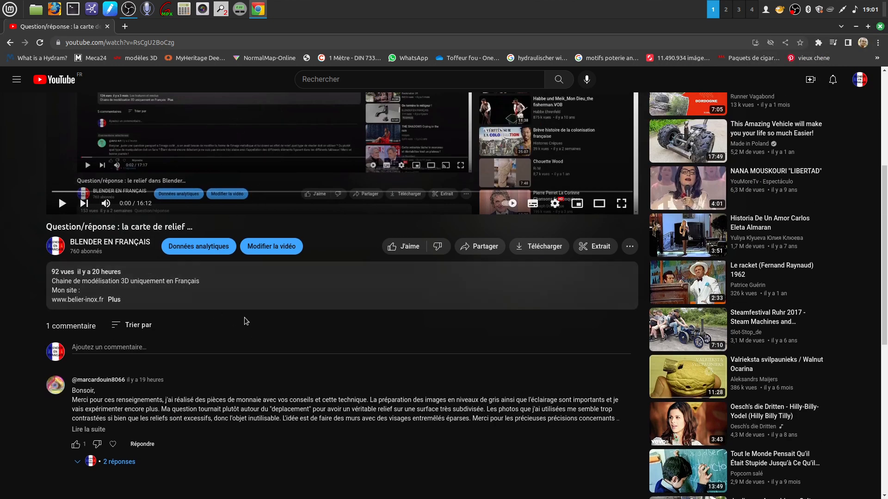
{"action": "scroll", "coordinate": [244, 317], "scroll_direction": "down", "scroll_amount": 3}
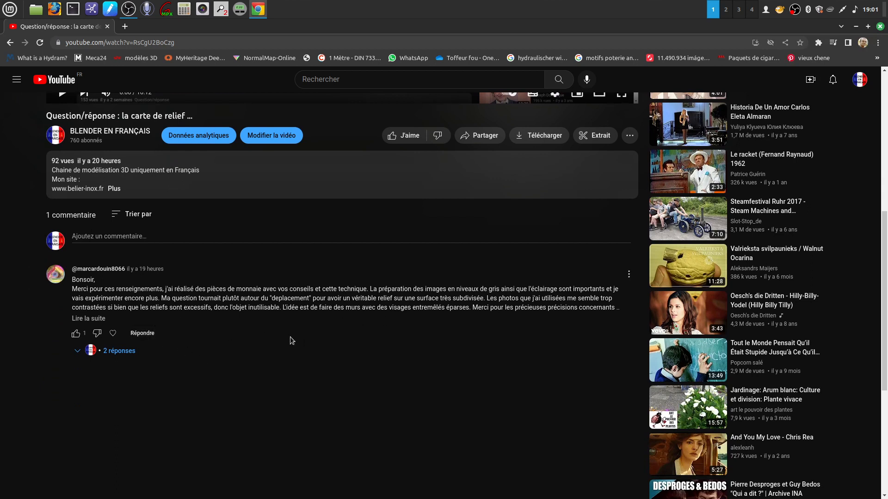
{"action": "scroll", "coordinate": [265, 324], "scroll_direction": "up", "scroll_amount": 3}
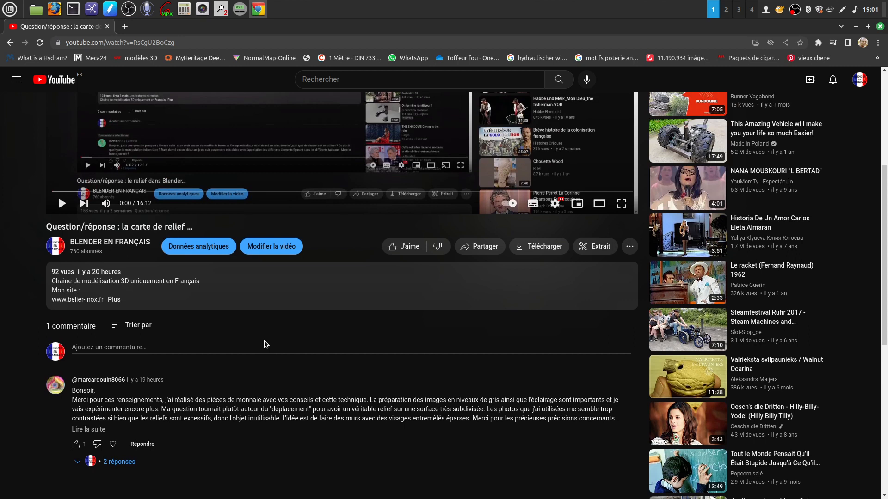
{"action": "scroll", "coordinate": [317, 363], "scroll_direction": "down", "scroll_amount": 3}
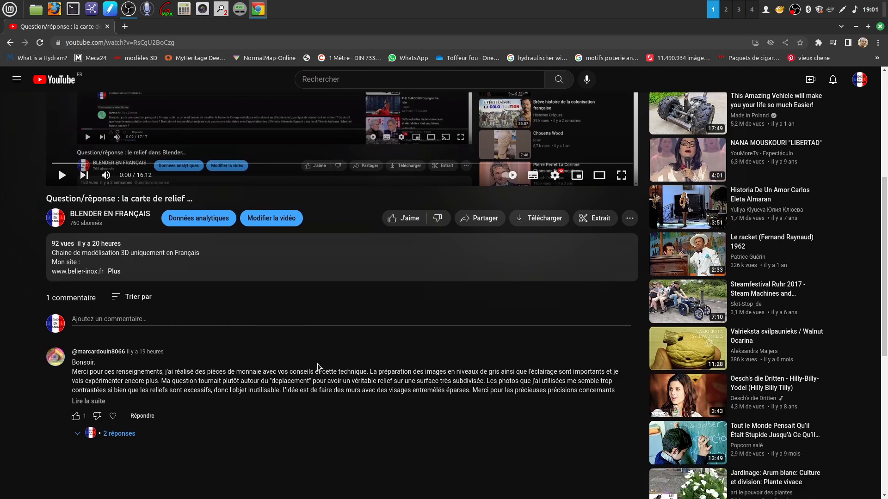
{"action": "left_click", "coordinate": [119, 350]}
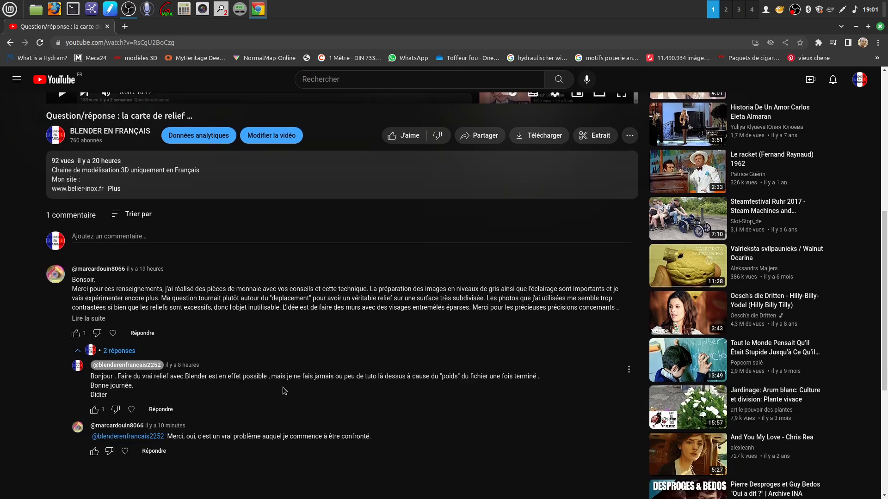
{"action": "scroll", "coordinate": [283, 387], "scroll_direction": "down", "scroll_amount": 3}
{"action": "scroll", "coordinate": [273, 375], "scroll_direction": "up", "scroll_amount": 3}
{"action": "scroll", "coordinate": [296, 352], "scroll_direction": "down", "scroll_amount": 3}
{"action": "scroll", "coordinate": [392, 242], "scroll_direction": "up", "scroll_amount": 3}
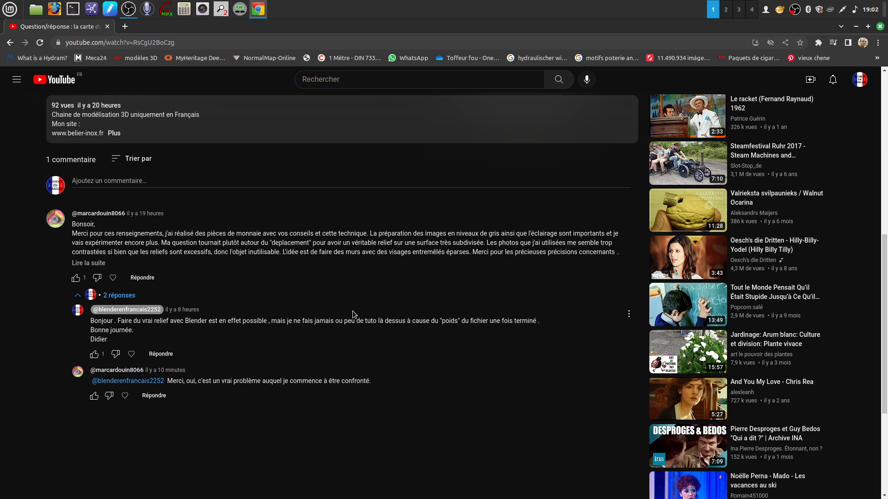
{"action": "scroll", "coordinate": [377, 339], "scroll_direction": "down", "scroll_amount": 3}
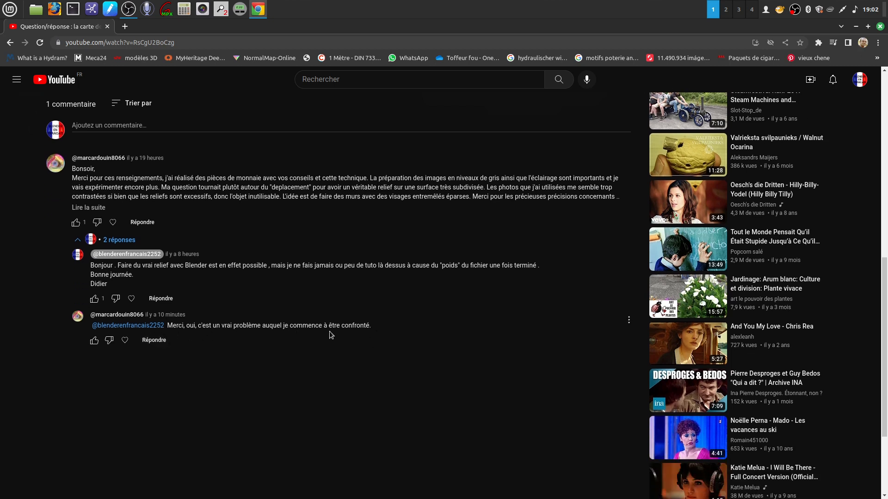
{"action": "scroll", "coordinate": [422, 309], "scroll_direction": "up", "scroll_amount": 3}
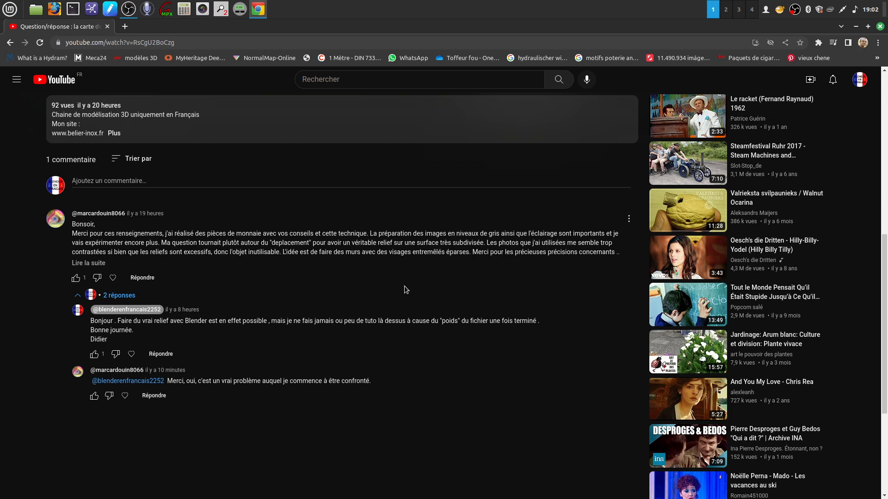
{"action": "scroll", "coordinate": [559, 156], "scroll_direction": "up", "scroll_amount": 10}
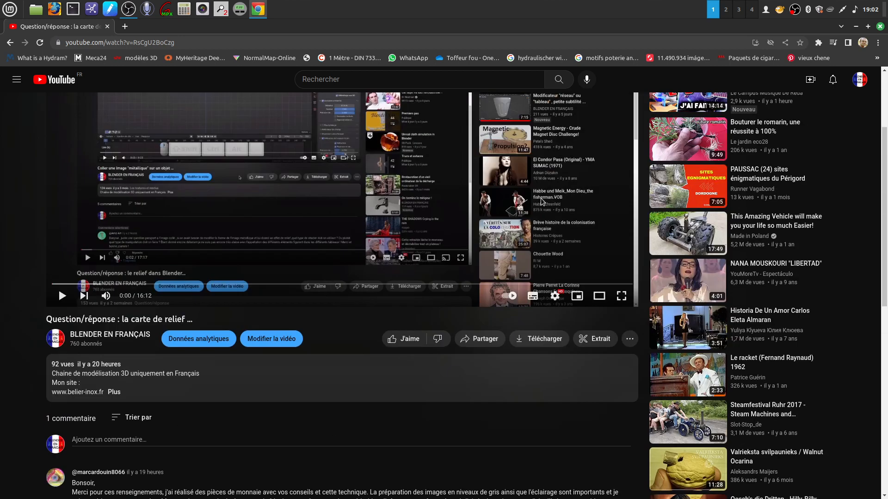
Step: Open the video "Blender : L'Œuf du Dragon" from the Blender Moonboots channel, pause it to examine the frame, and close the browser
{"action": "left_click", "coordinate": [17, 79]}
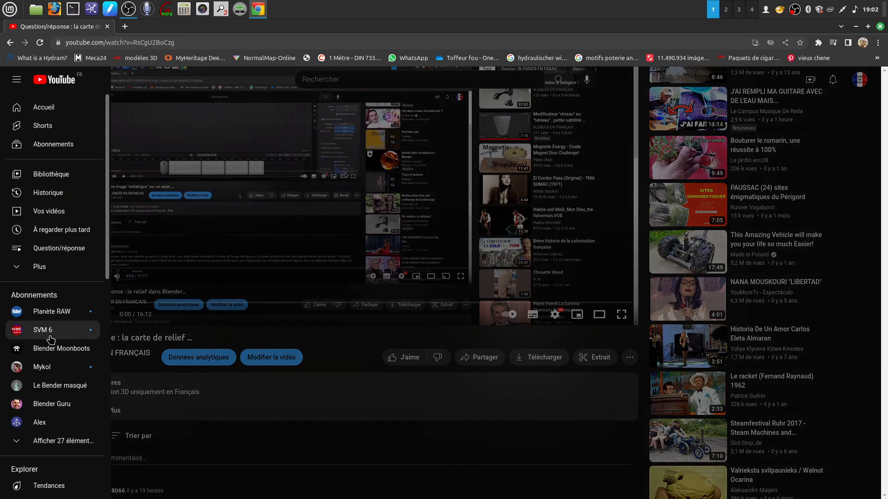
{"action": "left_click", "coordinate": [68, 352]}
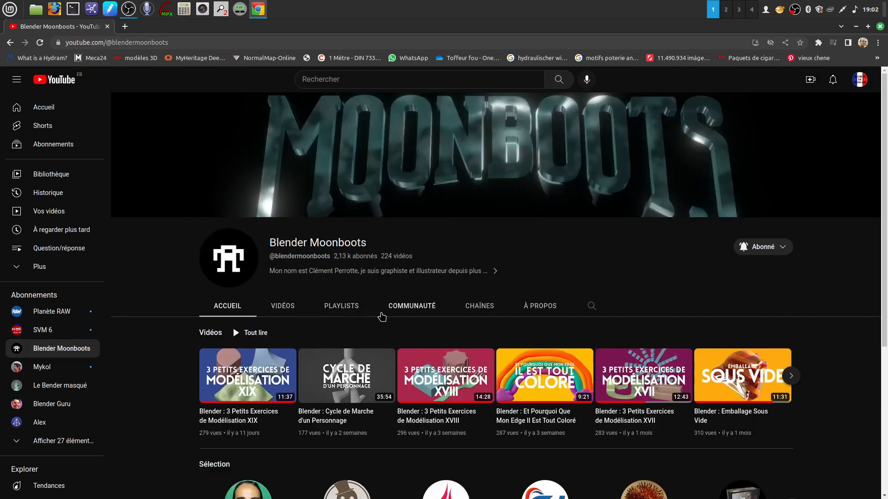
{"action": "left_click", "coordinate": [283, 305]}
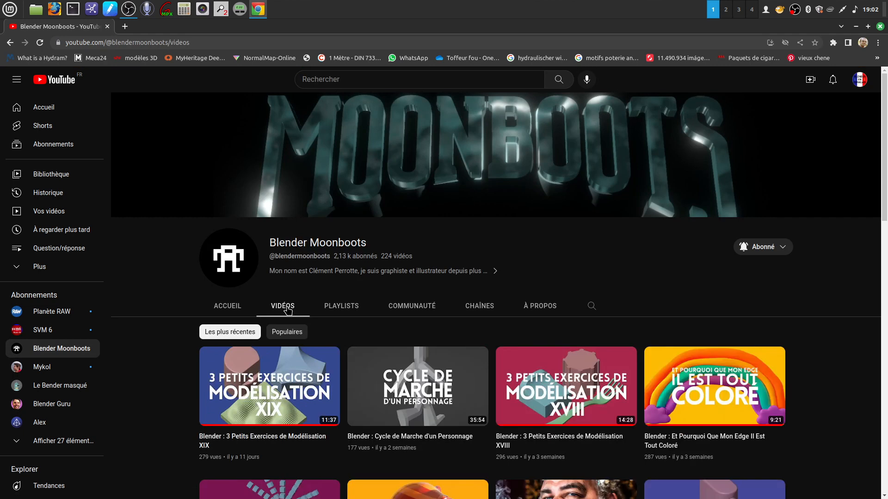
{"action": "scroll", "coordinate": [458, 362], "scroll_direction": "down", "scroll_amount": 9}
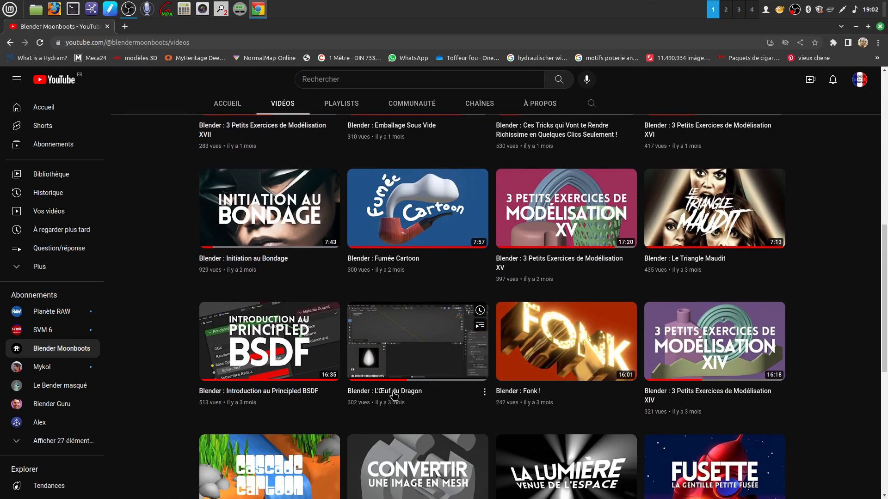
{"action": "left_click", "coordinate": [402, 393]}
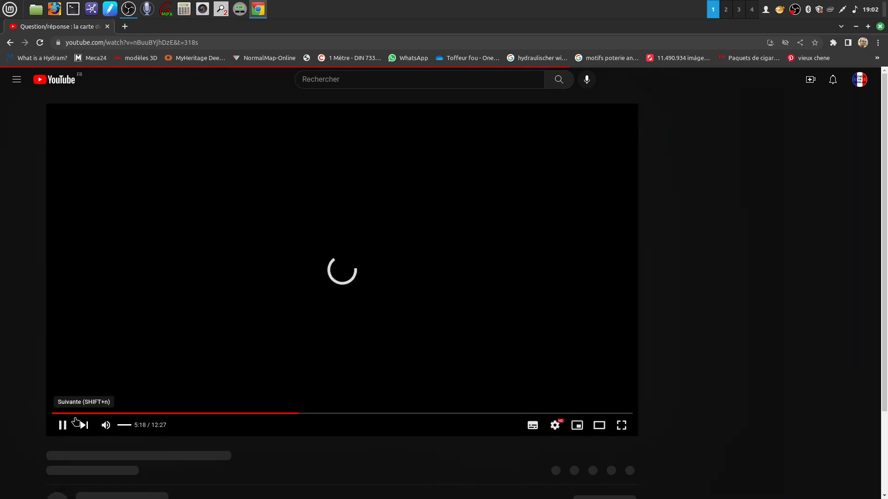
{"action": "left_click", "coordinate": [58, 427]}
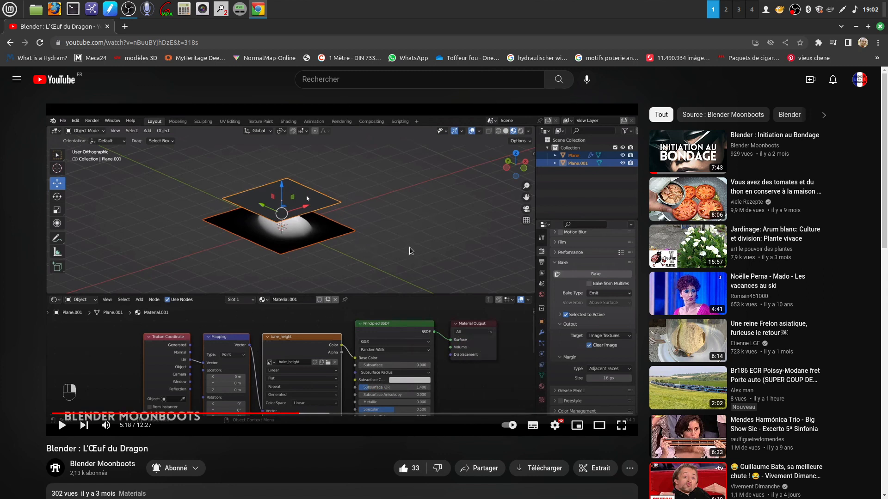
{"action": "left_click", "coordinate": [880, 27]}
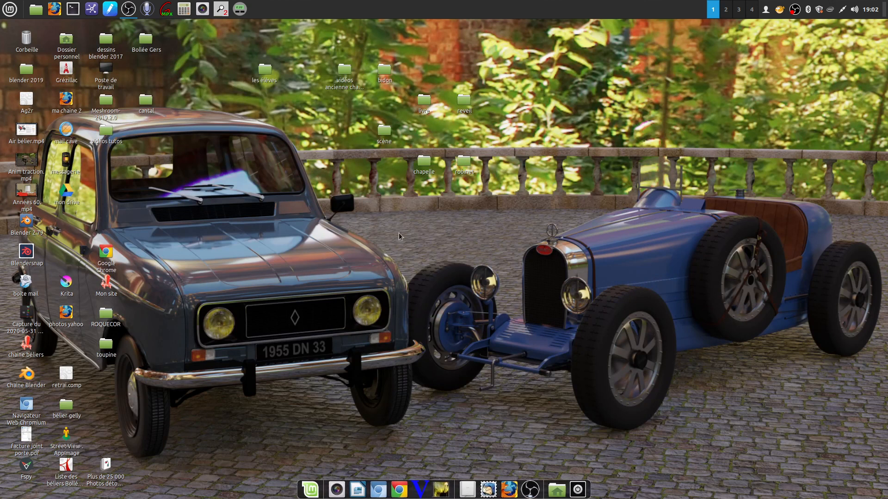
Step: View the images "théonb .png" and "théo nb.png" from the chapelle folder on the desktop, closing the folder when done
{"action": "double_click", "coordinate": [424, 163]}
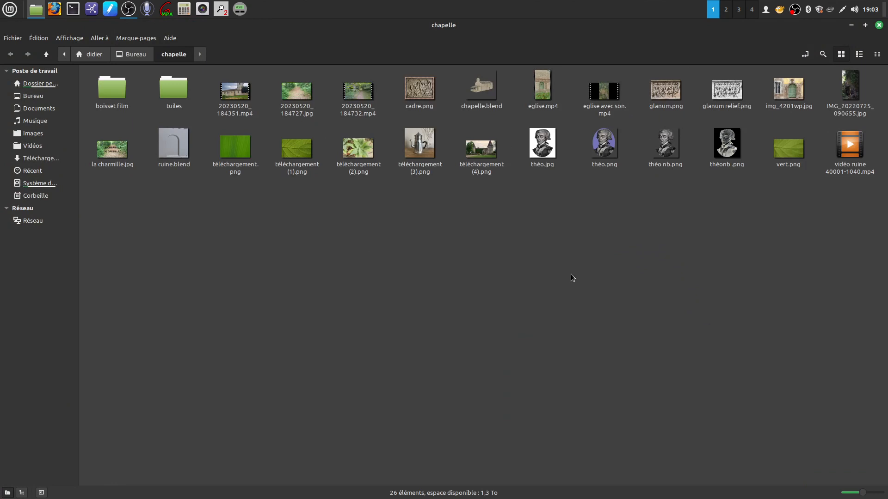
{"action": "double_click", "coordinate": [725, 149]}
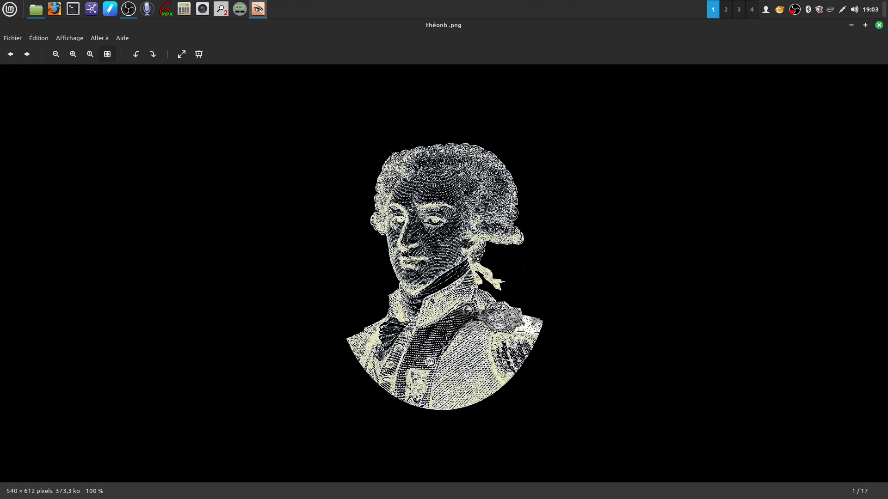
{"action": "left_click", "coordinate": [879, 25]}
{"action": "left_click", "coordinate": [528, 219]}
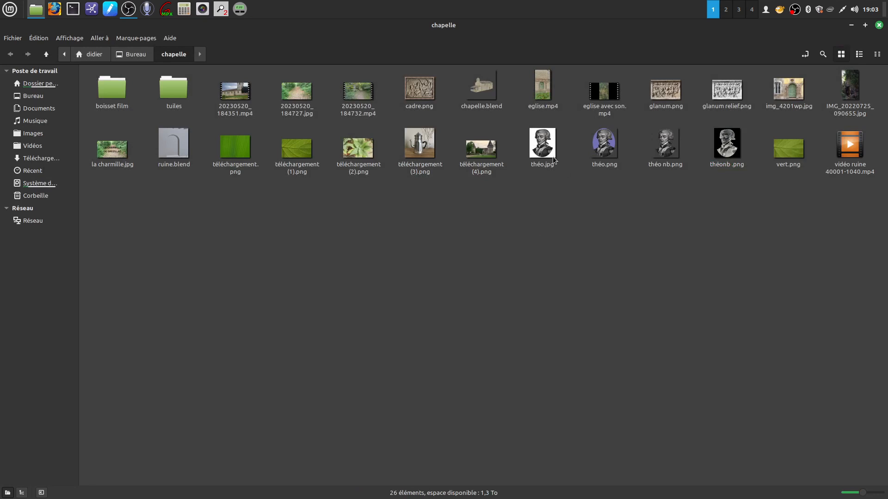
{"action": "double_click", "coordinate": [666, 147]}
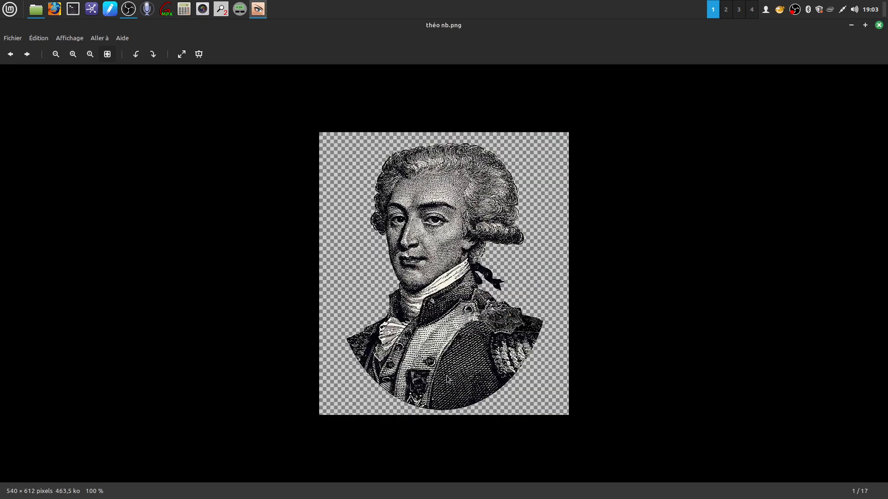
{"action": "left_click", "coordinate": [879, 25]}
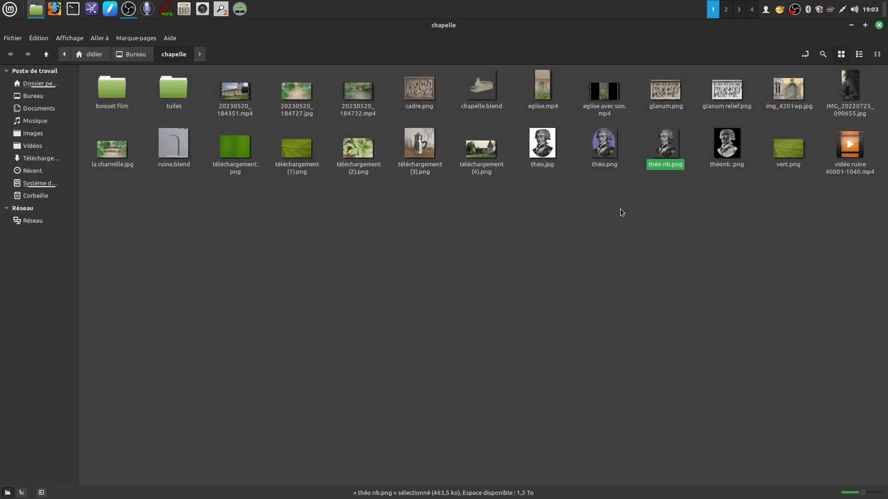
{"action": "left_click", "coordinate": [878, 25]}
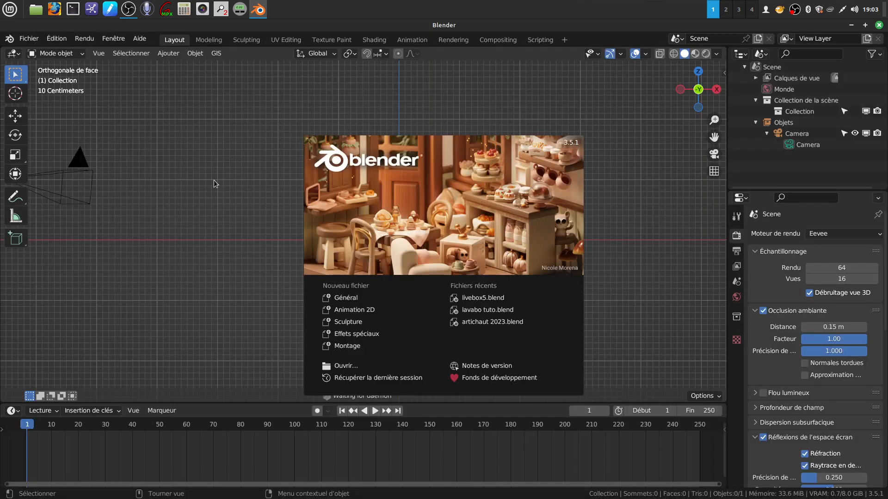
Step: In Blender, dismiss the splash screen and start the Shortcut VUr input display in the 3D viewport
{"action": "left_click", "coordinate": [199, 165]}
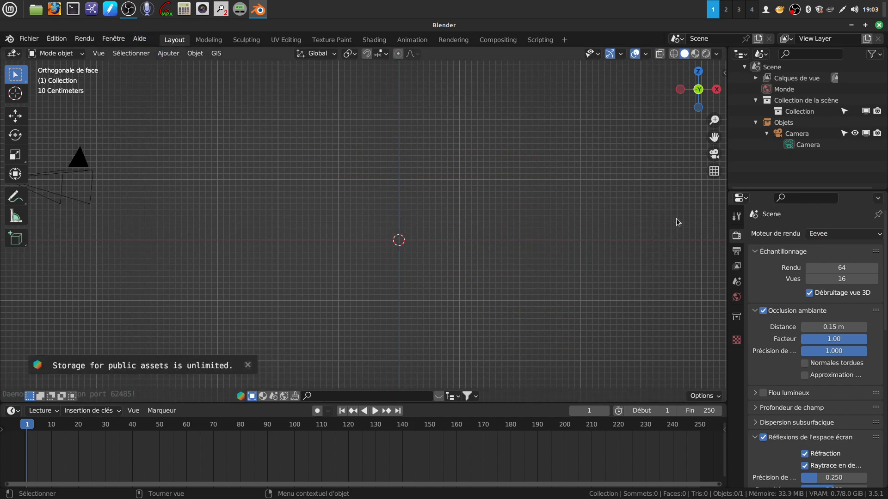
{"action": "key", "text": "n"}
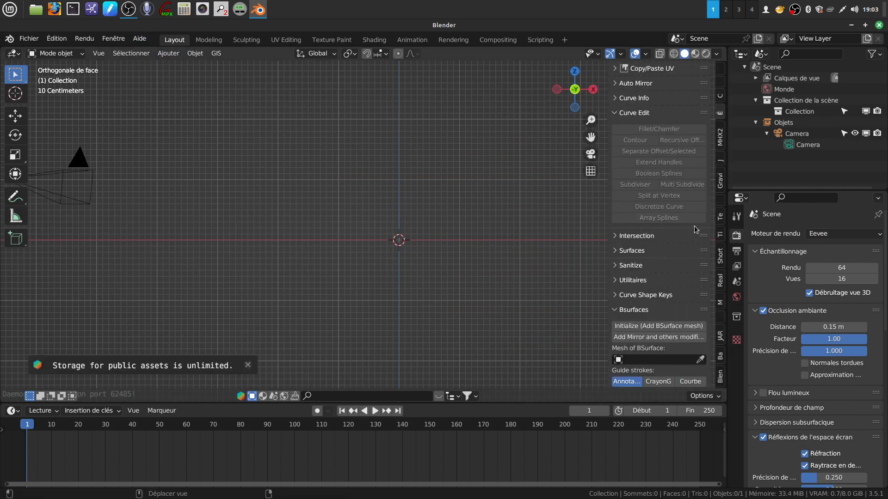
{"action": "left_click", "coordinate": [720, 259]}
{"action": "left_click", "coordinate": [659, 85]}
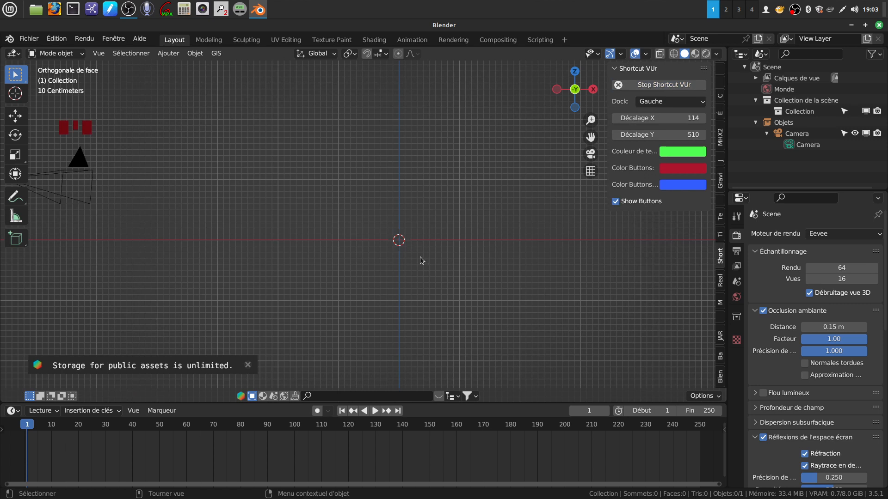
{"action": "key", "text": "n"}
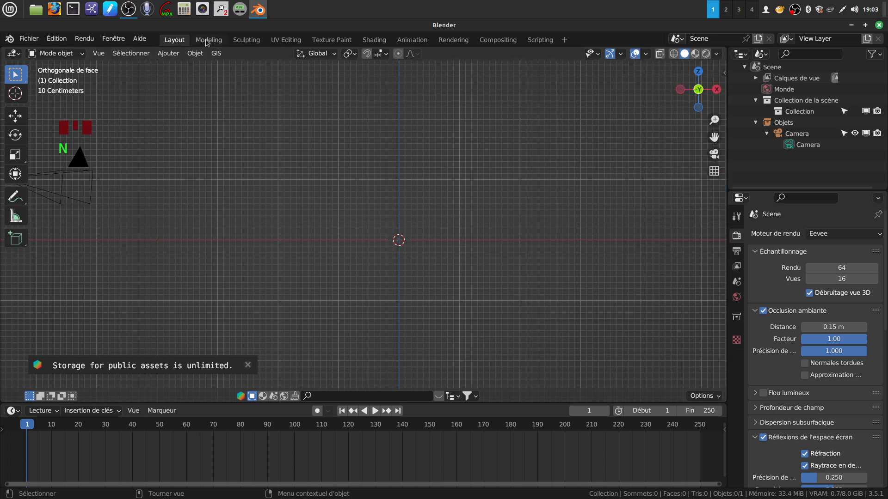
Step: Add a mesh cube at the scene origin
{"action": "left_click", "coordinate": [168, 54]}
{"action": "mouse_move", "coordinate": [178, 66]}
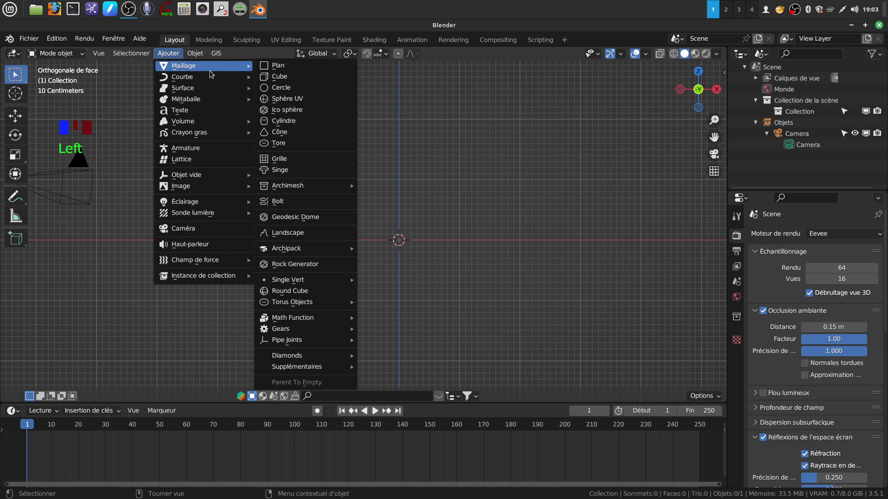
{"action": "left_click", "coordinate": [283, 78]}
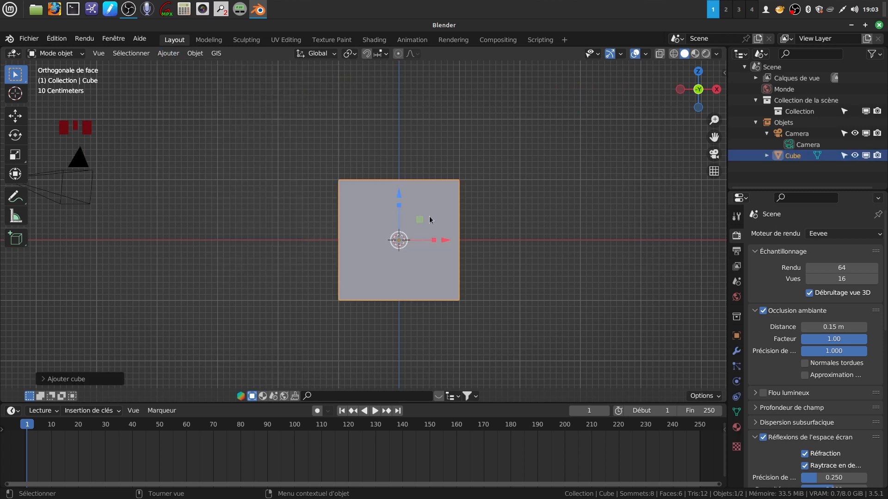
{"action": "middle_click_drag", "start_coordinate": [403, 260], "coordinate": [399, 248], "text": "shift"}
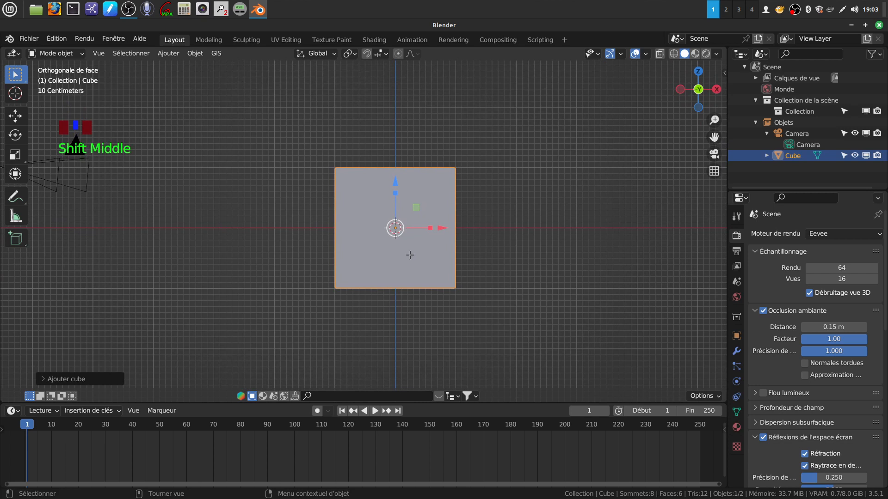
Step: Subdivide the whole cube mesh with 70 cuts in Edit Mode and return to Object Mode
{"action": "key", "text": "Tab"}
{"action": "right_click", "coordinate": [387, 250]}
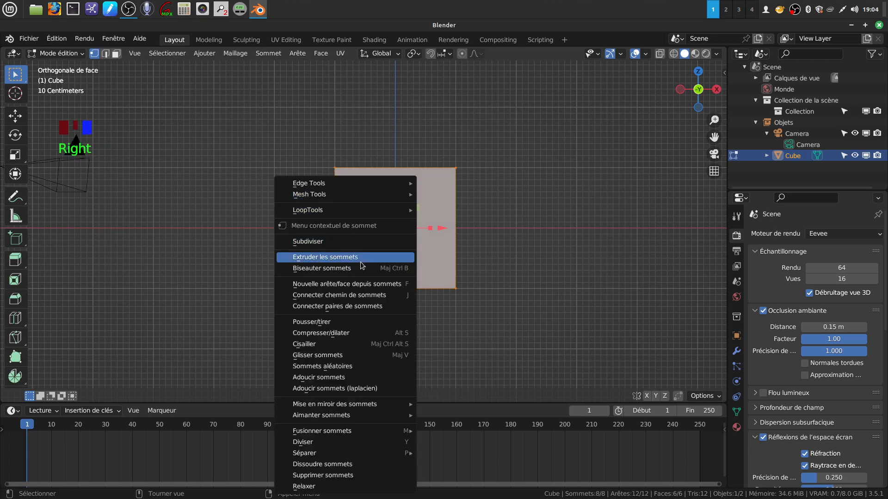
{"action": "mouse_move", "coordinate": [344, 211]}
{"action": "left_click", "coordinate": [338, 241]}
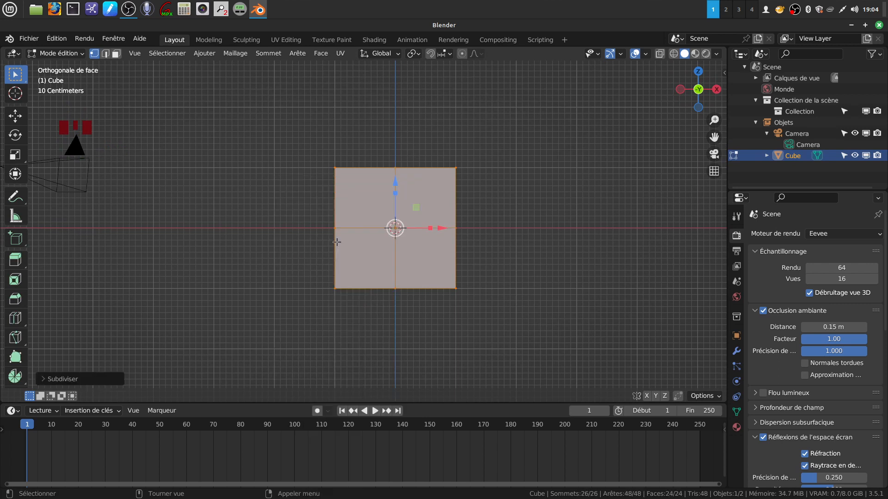
{"action": "left_click", "coordinate": [53, 381]}
{"action": "double_click", "coordinate": [139, 303]}
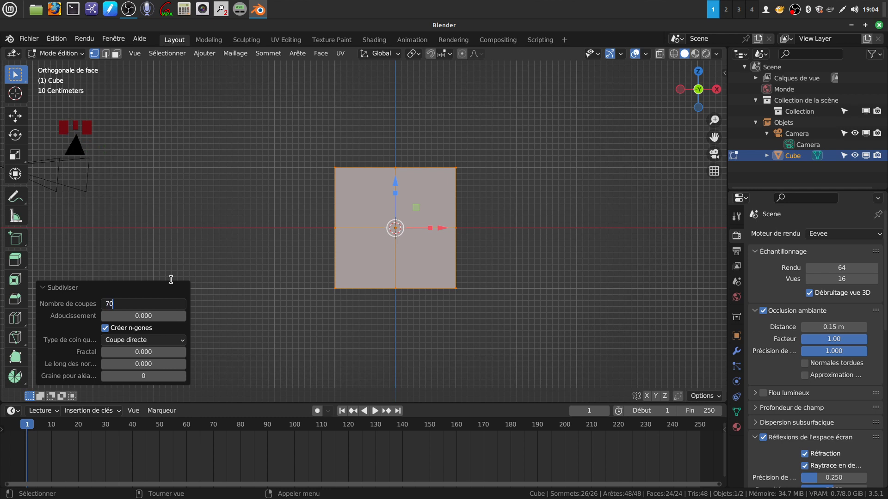
{"action": "key", "text": "Return"}
{"action": "scroll", "coordinate": [556, 263], "scroll_direction": "up", "scroll_amount": 3}
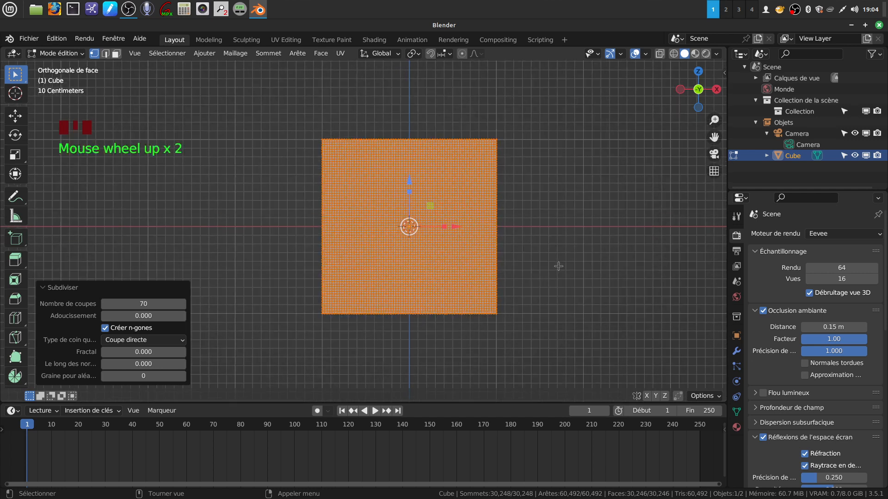
{"action": "middle_click_drag", "start_coordinate": [531, 212], "coordinate": [453, 203], "text": "shift"}
{"action": "scroll", "coordinate": [474, 204], "scroll_direction": "down", "scroll_amount": 2}
{"action": "mouse_move", "coordinate": [347, 181]}
{"action": "middle_mouse_down", "text": "shift"}
{"action": "mouse_move", "coordinate": [371, 177]}
{"action": "mouse_move", "coordinate": [338, 196]}
{"action": "middle_mouse_up", "text": "shift"}
{"action": "key", "text": "Tab"}
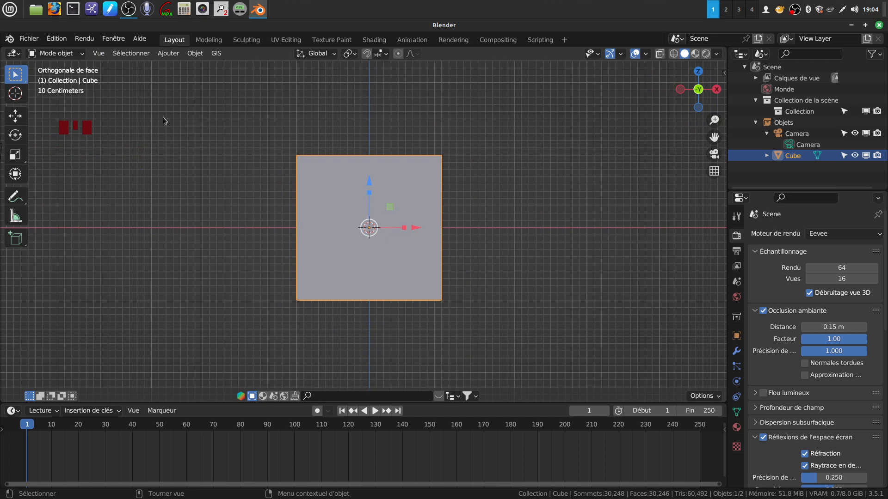
Step: Switch the cube to Sculpt Mode and set the SculptDraw brush strength to 0.230
{"action": "left_click", "coordinate": [78, 55]}
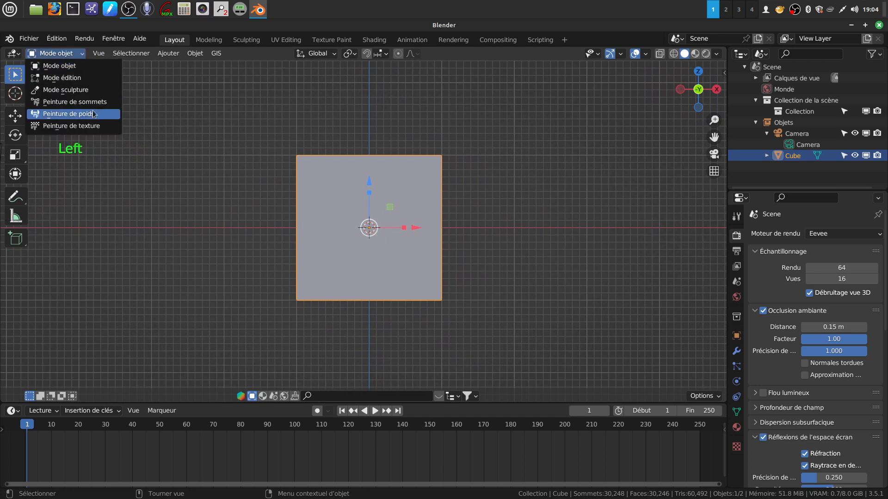
{"action": "left_click", "coordinate": [87, 94]}
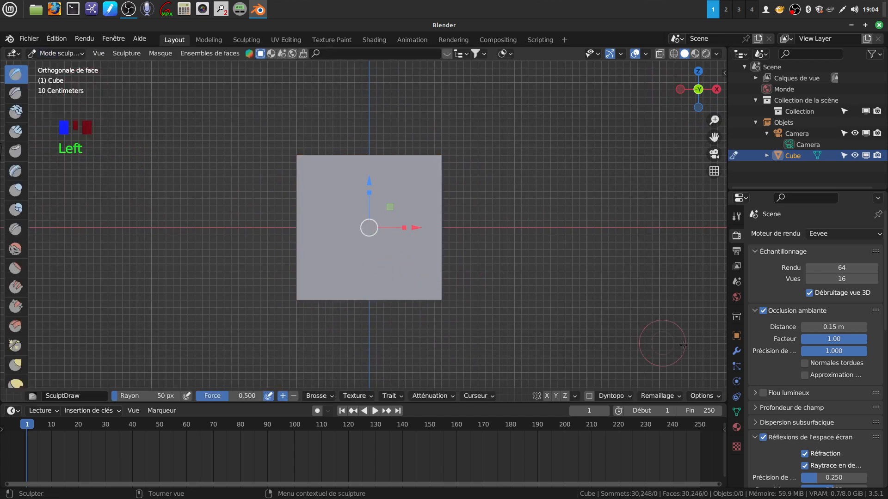
{"action": "left_click", "coordinate": [736, 217]}
{"action": "scroll", "coordinate": [793, 365], "scroll_direction": "down", "scroll_amount": 2}
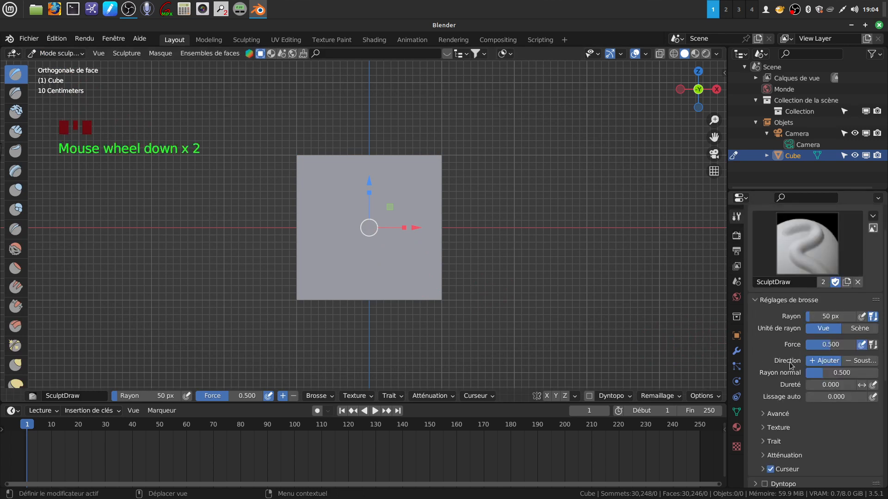
{"action": "left_click_drag", "start_coordinate": [838, 349], "coordinate": [824, 349]}
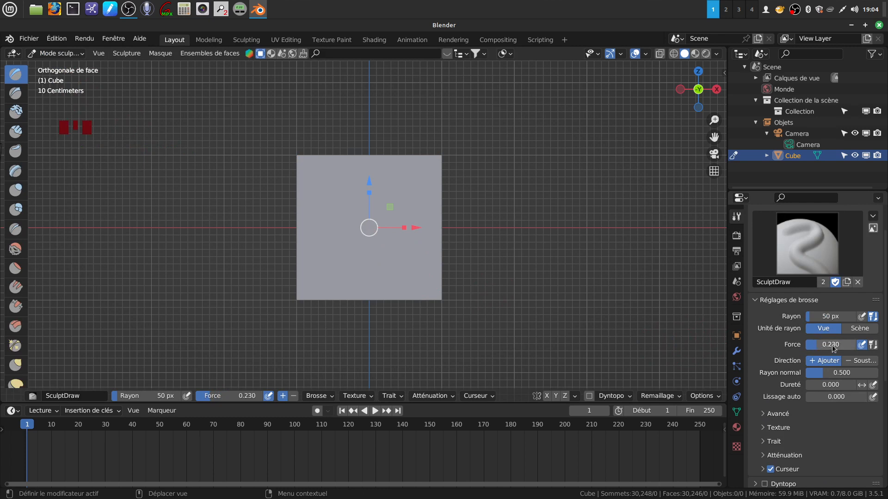
Step: Create a new texture for the SculptDraw brush and open that texture's settings
{"action": "scroll", "coordinate": [838, 422], "scroll_direction": "down", "scroll_amount": 3}
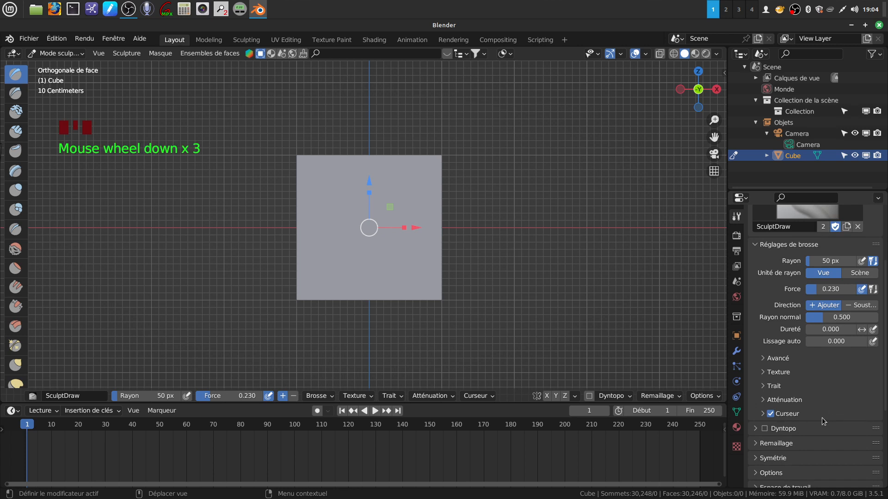
{"action": "left_click", "coordinate": [766, 373]}
{"action": "scroll", "coordinate": [821, 412], "scroll_direction": "down", "scroll_amount": 3}
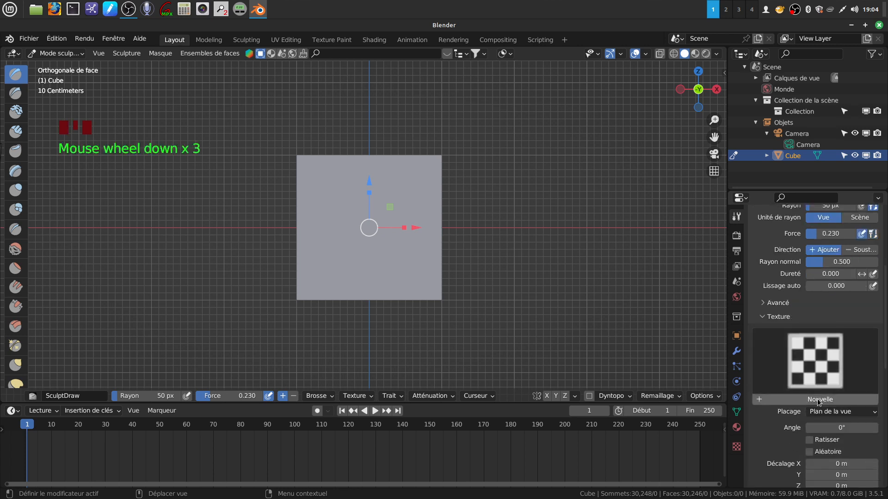
{"action": "left_click", "coordinate": [819, 400]}
{"action": "scroll", "coordinate": [869, 384], "scroll_direction": "down", "scroll_amount": 1}
{"action": "left_click", "coordinate": [873, 382]}
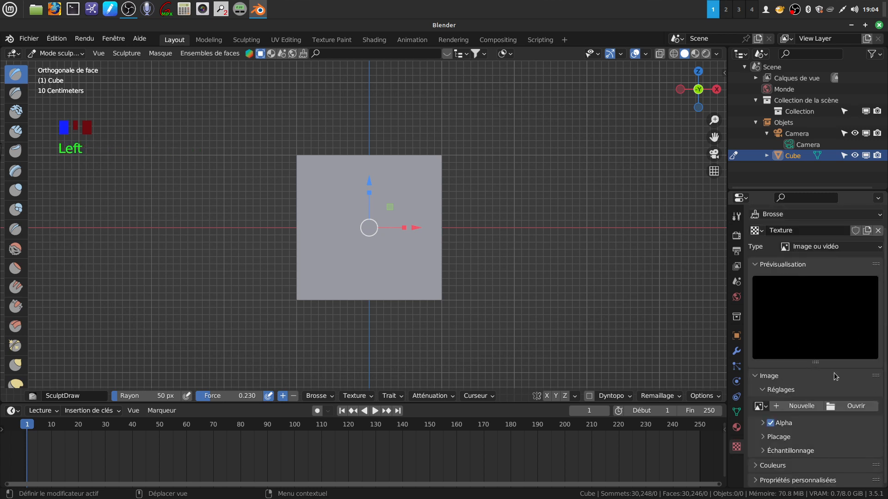
Step: Load the image "théonb .png" from the chapelle folder into the brush texture
{"action": "left_click", "coordinate": [831, 408]}
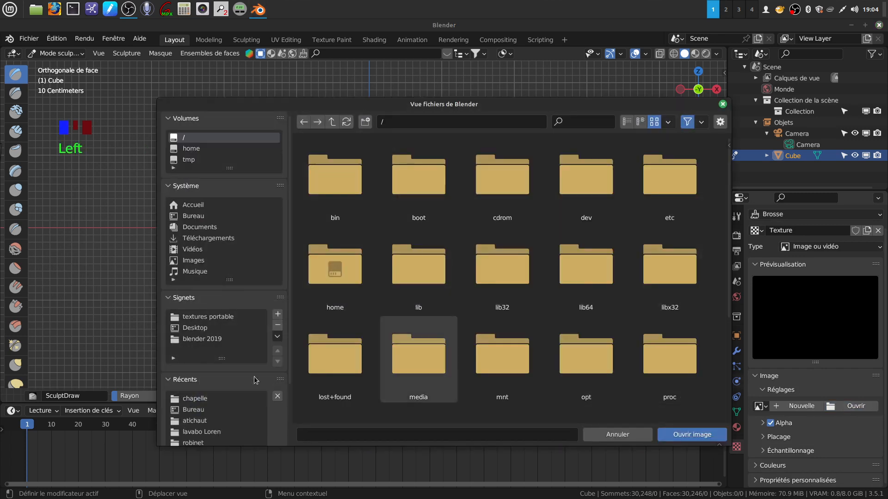
{"action": "left_click", "coordinate": [195, 401]}
{"action": "scroll", "coordinate": [666, 393], "scroll_direction": "down", "scroll_amount": 4}
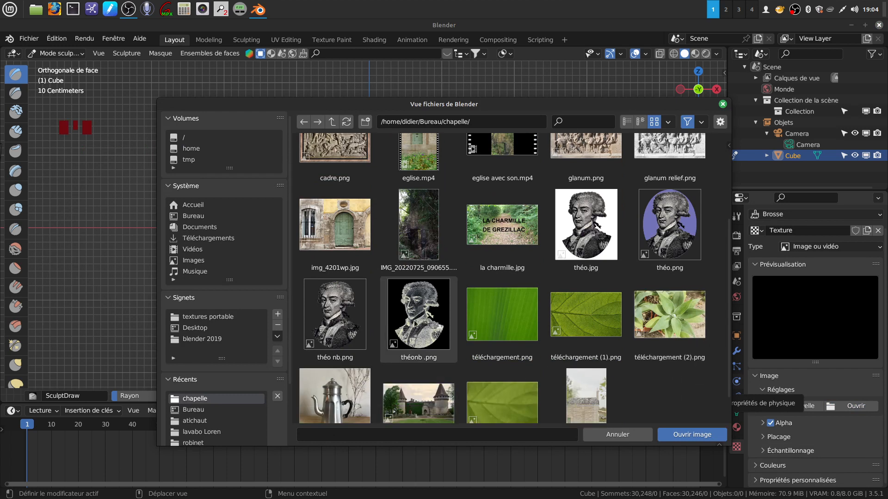
{"action": "left_click", "coordinate": [415, 329]}
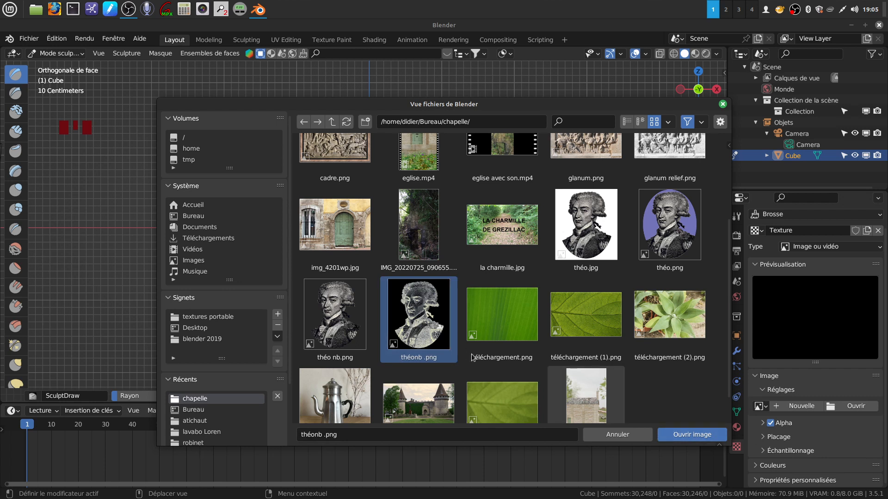
{"action": "left_click", "coordinate": [689, 435]}
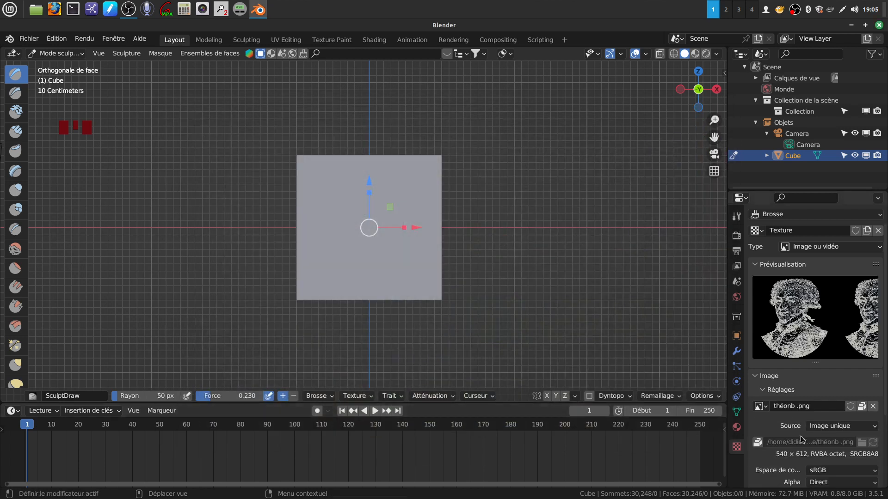
Step: Set the image texture's mapping extension to Limiter so the portrait does not repeat
{"action": "scroll", "coordinate": [807, 438], "scroll_direction": "down", "scroll_amount": 4}
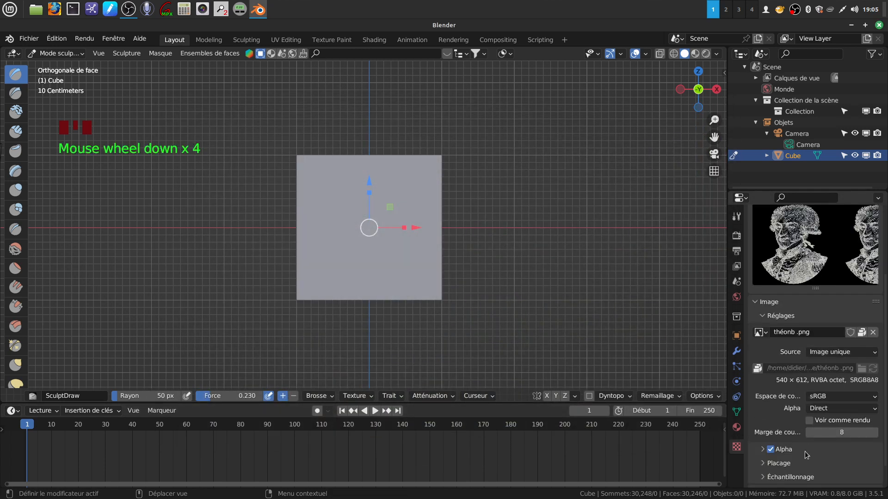
{"action": "scroll", "coordinate": [807, 437], "scroll_direction": "down", "scroll_amount": 2}
{"action": "left_click", "coordinate": [764, 438]}
{"action": "scroll", "coordinate": [815, 434], "scroll_direction": "down", "scroll_amount": 3}
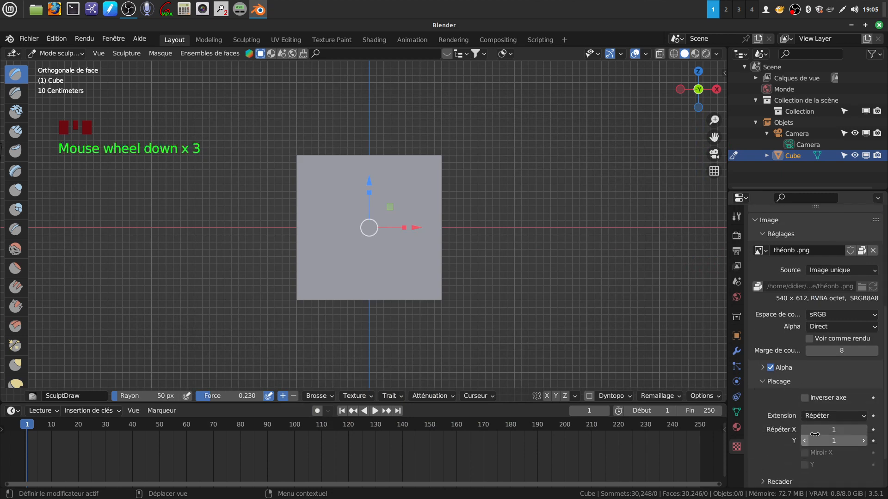
{"action": "left_click", "coordinate": [863, 416]}
{"action": "left_click", "coordinate": [814, 397]}
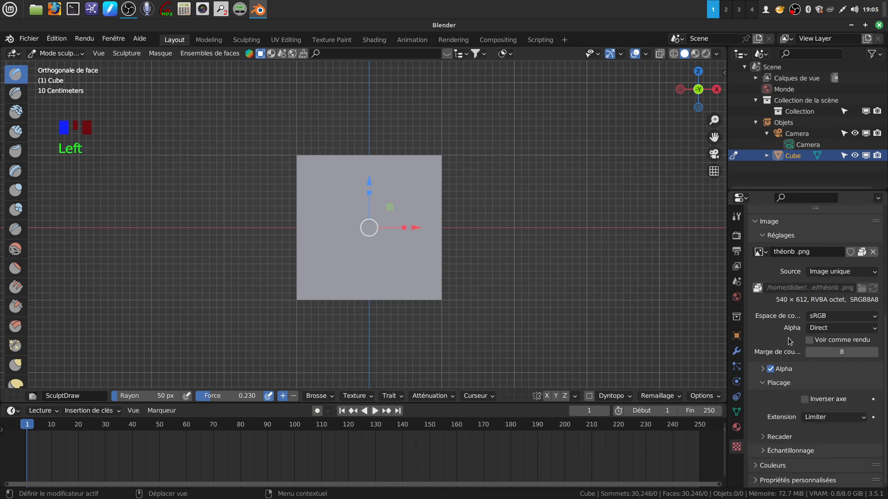
Step: Return to the brush settings and enlarge the SculptDraw brush radius to 102 px
{"action": "scroll", "coordinate": [814, 403], "scroll_direction": "up", "scroll_amount": 10}
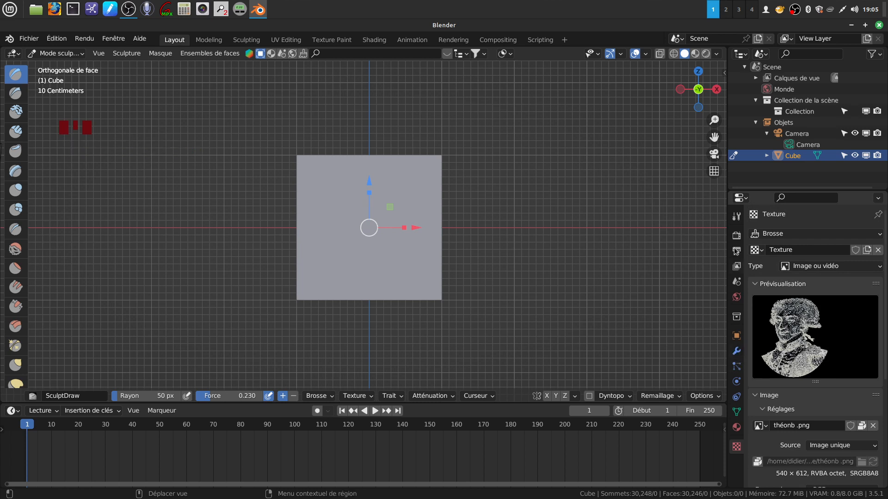
{"action": "left_click", "coordinate": [736, 217]}
{"action": "scroll", "coordinate": [785, 419], "scroll_direction": "down", "scroll_amount": 3}
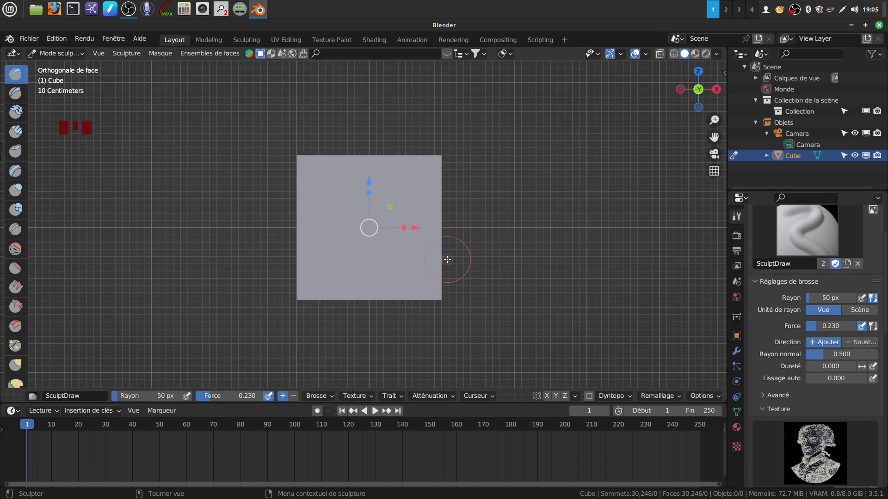
{"action": "key", "text": "f"}
{"action": "key", "text": "f"}
{"action": "key", "text": "f"}
{"action": "key", "text": "f"}
{"action": "key", "text": "f"}
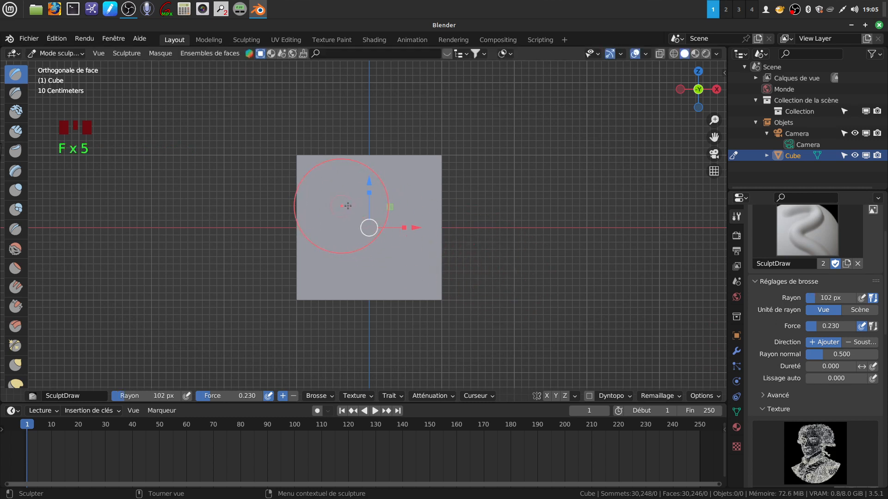
Step: Map the brush texture as a stencil (Pochoir) and fit it, in the image's proportions, within the cube's front face
{"action": "scroll", "coordinate": [827, 402], "scroll_direction": "down", "scroll_amount": 6}
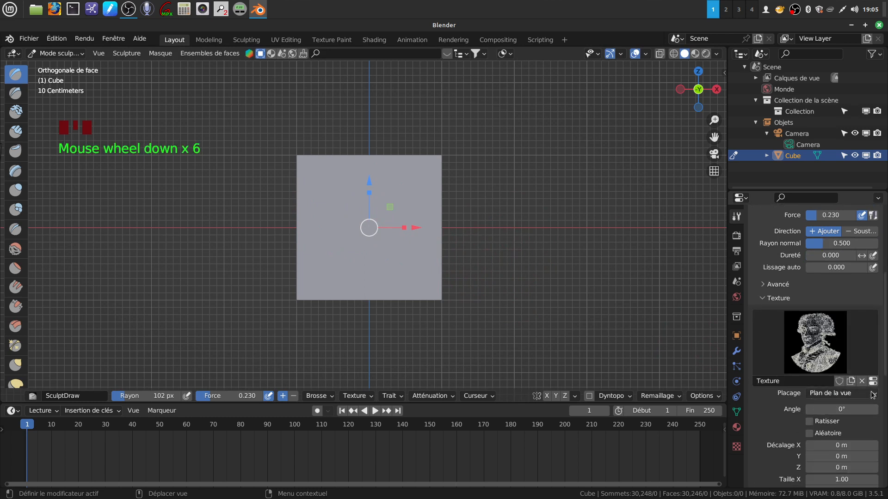
{"action": "left_click", "coordinate": [873, 395]}
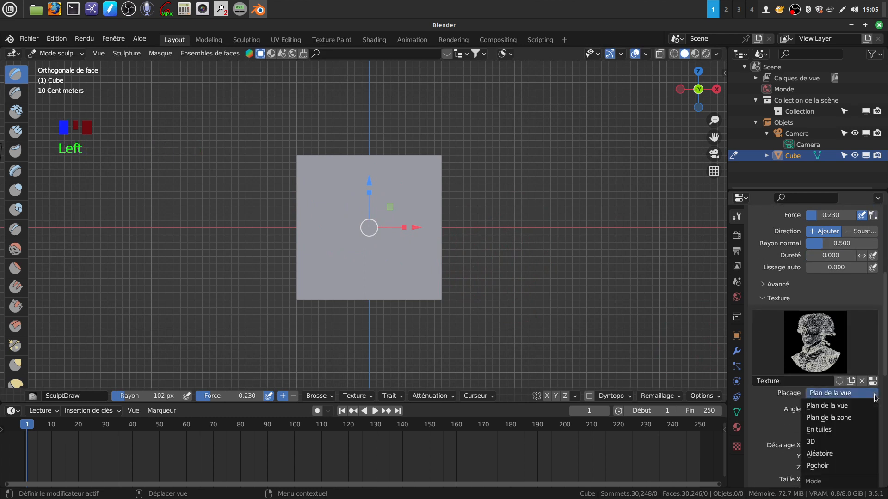
{"action": "left_click", "coordinate": [836, 467]}
{"action": "mouse_move", "coordinate": [177, 273]}
{"action": "right_mouse_down"}
{"action": "mouse_move", "coordinate": [388, 245]}
{"action": "mouse_move", "coordinate": [411, 225]}
{"action": "mouse_move", "coordinate": [419, 241]}
{"action": "right_mouse_up"}
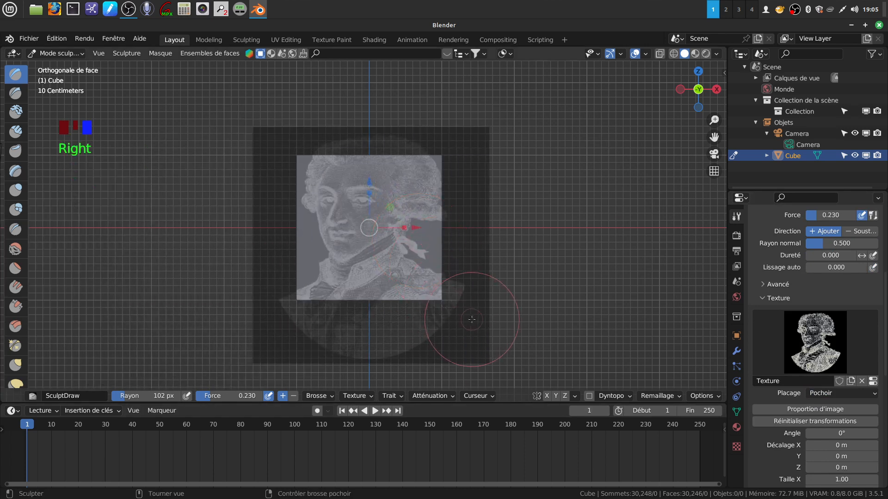
{"action": "left_click", "coordinate": [815, 410]}
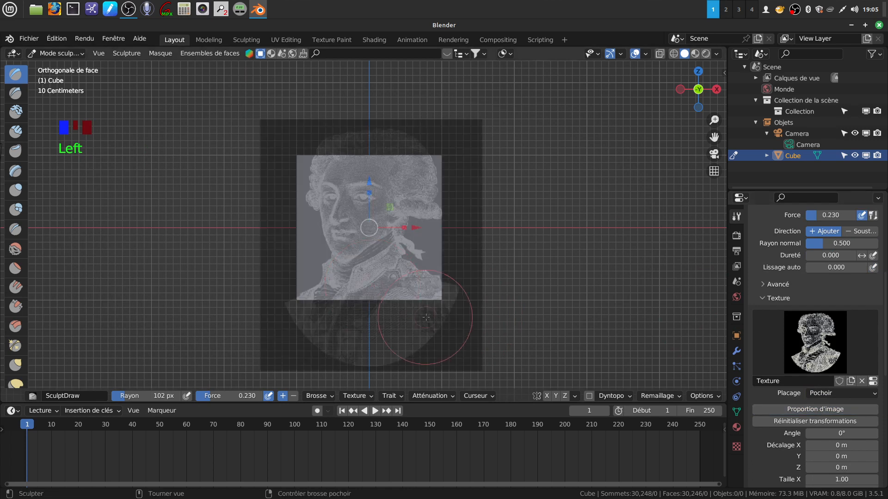
{"action": "right_click_drag", "start_coordinate": [428, 311], "coordinate": [410, 272], "text": "shift"}
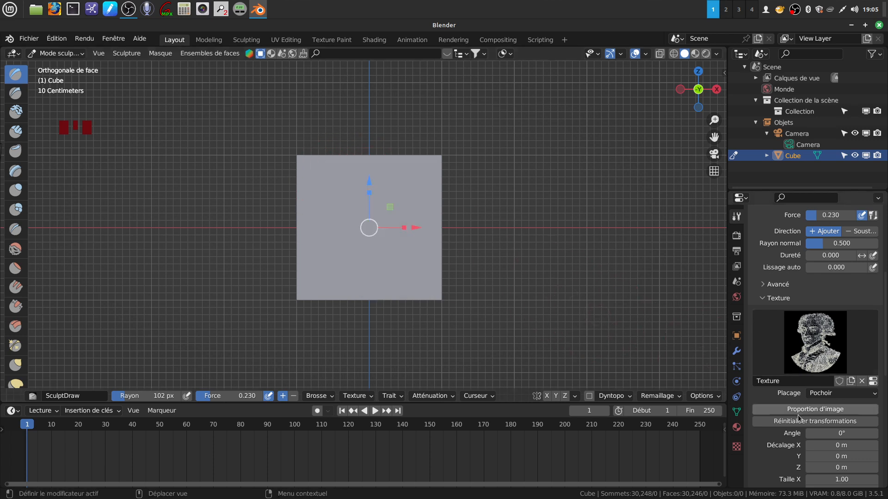
Step: Enable dynamic topology for sculpting, accepting the attribute-loss warning, and open the Dyntopo settings
{"action": "scroll", "coordinate": [804, 421], "scroll_direction": "down", "scroll_amount": 4}
{"action": "scroll", "coordinate": [794, 416], "scroll_direction": "down", "scroll_amount": 3}
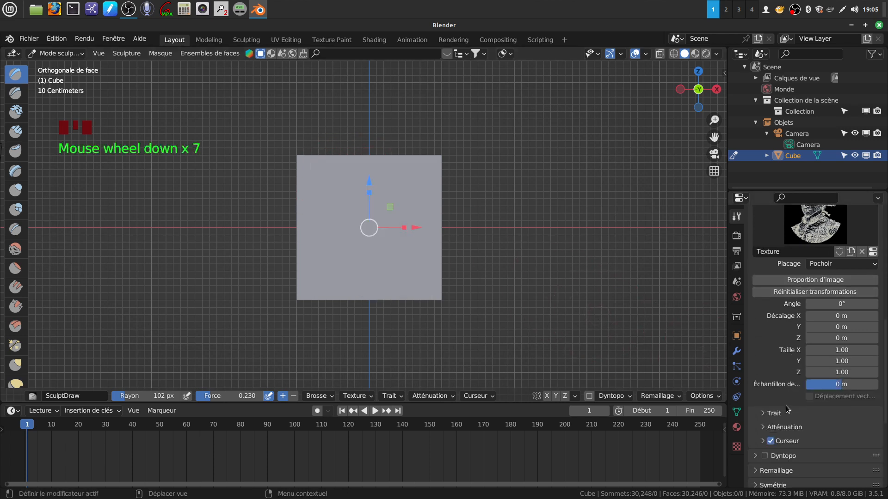
{"action": "scroll", "coordinate": [784, 409], "scroll_direction": "down", "scroll_amount": 1}
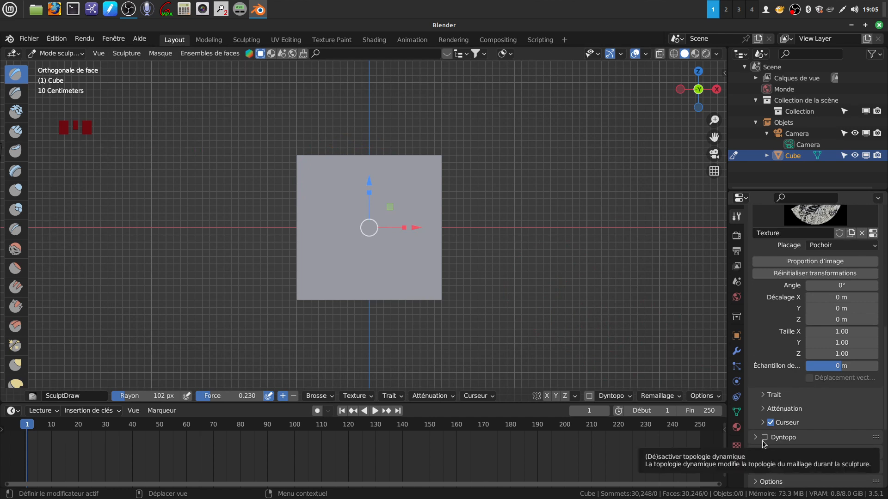
{"action": "left_click", "coordinate": [588, 396]}
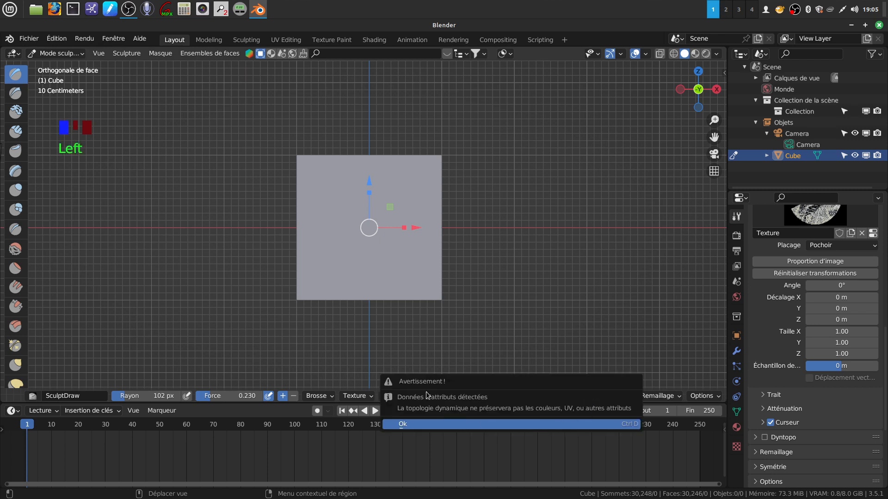
{"action": "left_click", "coordinate": [435, 422]}
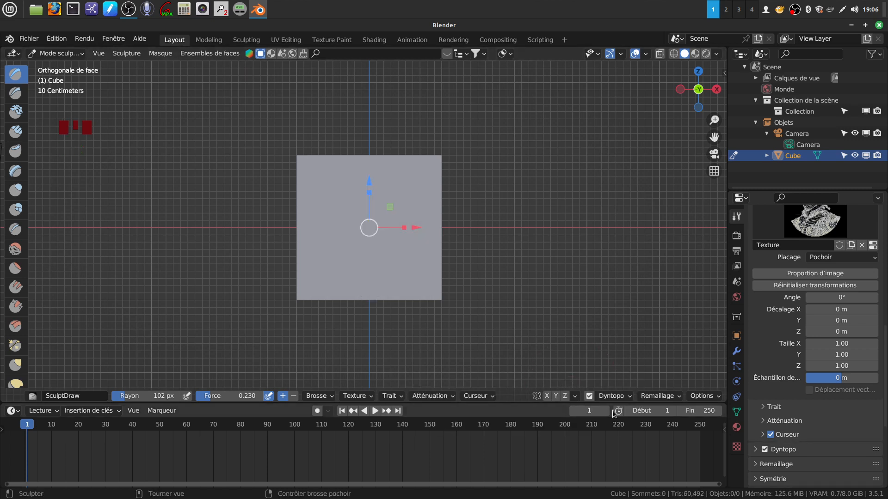
{"action": "left_click", "coordinate": [634, 398]}
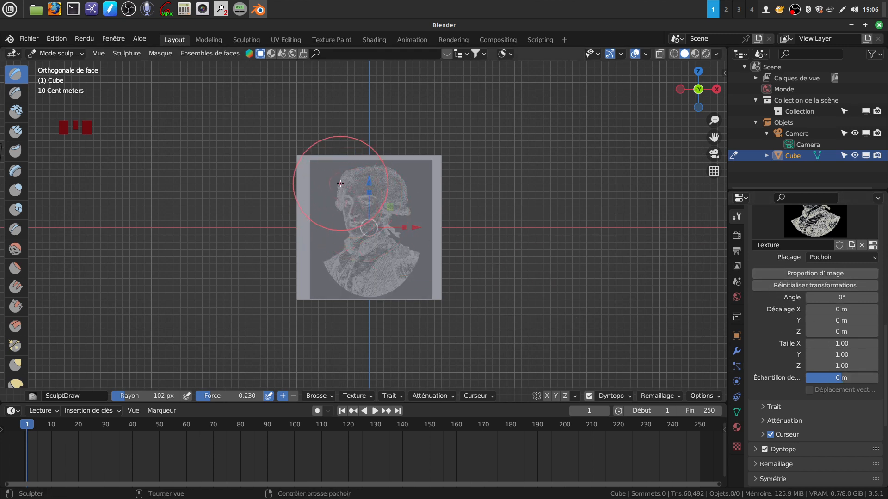
Step: Sculpt the whole portrait through the stencil onto the cube's front face and return to Object Mode
{"action": "left_click_drag", "start_coordinate": [343, 178], "coordinate": [344, 177]}
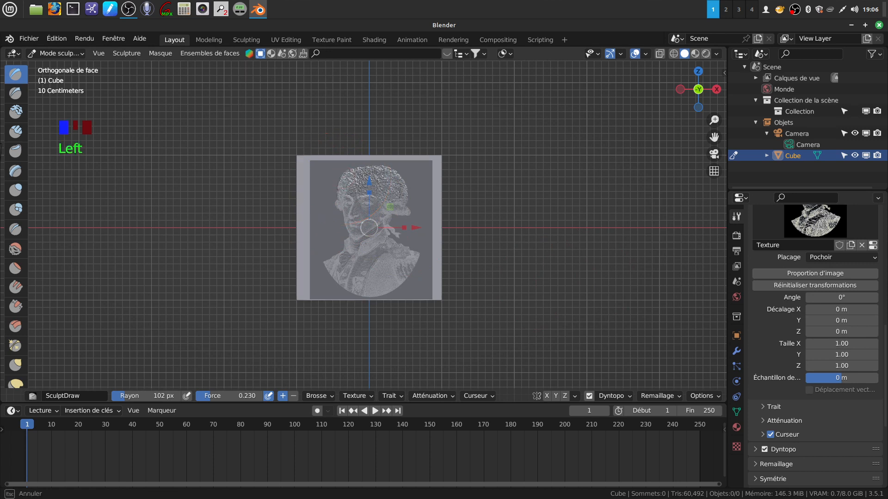
{"action": "left_click_drag", "start_coordinate": [344, 219], "coordinate": [365, 238]}
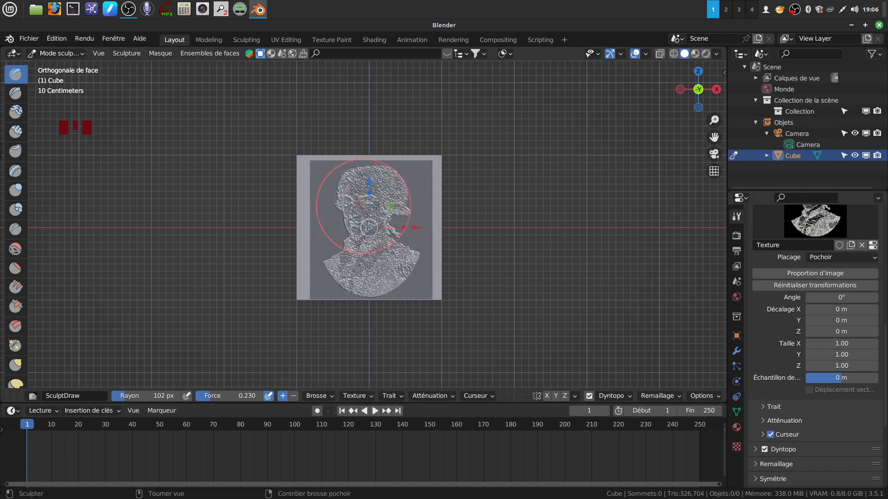
{"action": "left_click", "coordinate": [81, 56]}
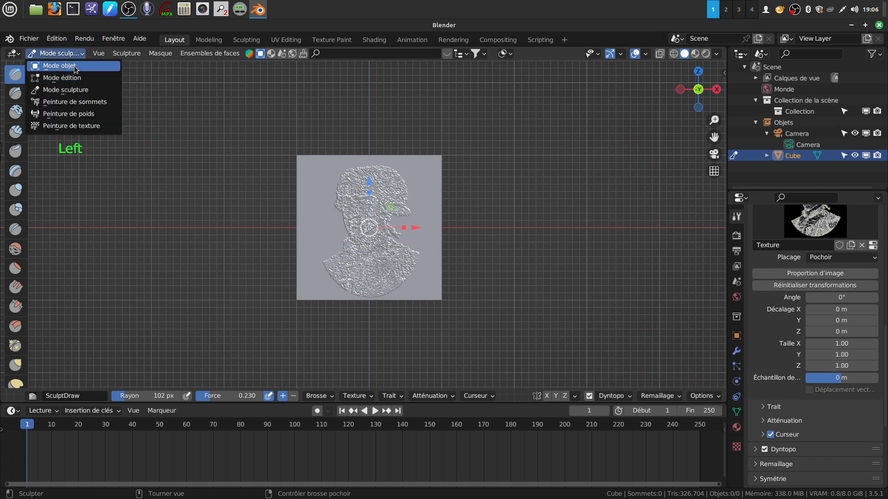
Step: Apply smooth shading (Ombrage lissé) to the sculpted cube
{"action": "scroll", "coordinate": [462, 226], "scroll_direction": "up", "scroll_amount": 3}
{"action": "scroll", "coordinate": [464, 199], "scroll_direction": "down", "scroll_amount": 3}
{"action": "middle_click_drag", "start_coordinate": [465, 199], "coordinate": [450, 206]}
{"action": "right_click", "coordinate": [444, 207]}
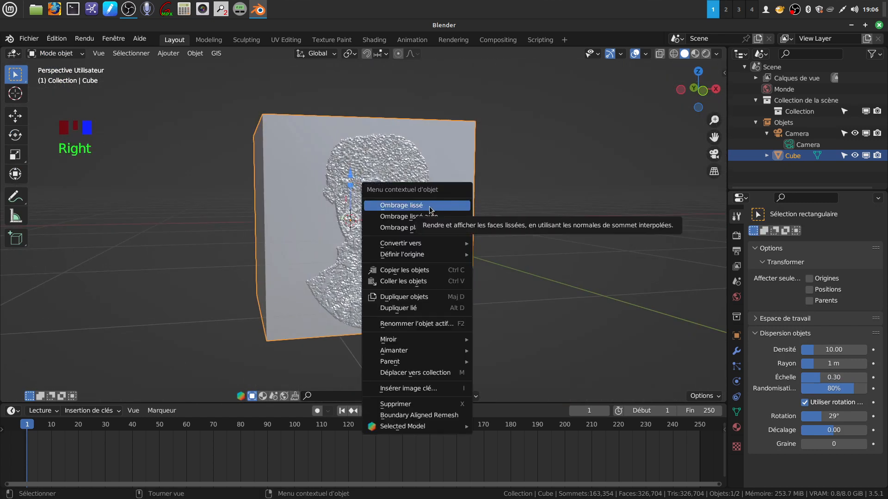
{"action": "left_click", "coordinate": [430, 208]}
Step: Examine the smooth-shaded portrait relief on the cube from several angles and distances
{"action": "middle_click_drag", "start_coordinate": [431, 204], "coordinate": [440, 231]}
{"action": "scroll", "coordinate": [432, 231], "scroll_direction": "up", "scroll_amount": 2}
{"action": "scroll", "coordinate": [419, 204], "scroll_direction": "down", "scroll_amount": 2}
{"action": "scroll", "coordinate": [423, 221], "scroll_direction": "up", "scroll_amount": 2}
{"action": "middle_click_drag", "start_coordinate": [338, 194], "coordinate": [363, 213]}
{"action": "scroll", "coordinate": [348, 219], "scroll_direction": "down", "scroll_amount": 2}
{"action": "scroll", "coordinate": [406, 241], "scroll_direction": "up", "scroll_amount": 2}
{"action": "middle_click_drag", "start_coordinate": [406, 237], "coordinate": [441, 202]}
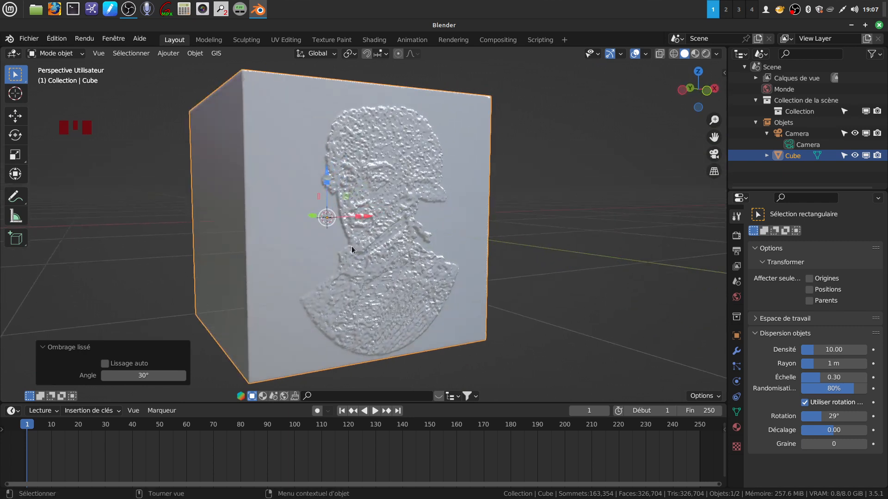
{"action": "mouse_move", "coordinate": [358, 201]}
{"action": "middle_mouse_down"}
{"action": "mouse_move", "coordinate": [396, 172]}
{"action": "mouse_move", "coordinate": [418, 198]}
{"action": "mouse_move", "coordinate": [343, 216]}
{"action": "mouse_move", "coordinate": [324, 197]}
{"action": "mouse_move", "coordinate": [359, 212]}
{"action": "middle_mouse_up"}
{"action": "scroll", "coordinate": [346, 201], "scroll_direction": "down", "scroll_amount": 2}
{"action": "scroll", "coordinate": [431, 257], "scroll_direction": "up", "scroll_amount": 2}
{"action": "middle_click_drag", "start_coordinate": [423, 251], "coordinate": [425, 213]}
{"action": "middle_click_drag", "start_coordinate": [381, 177], "coordinate": [362, 175]}
{"action": "scroll", "coordinate": [362, 175], "scroll_direction": "down", "scroll_amount": 4}
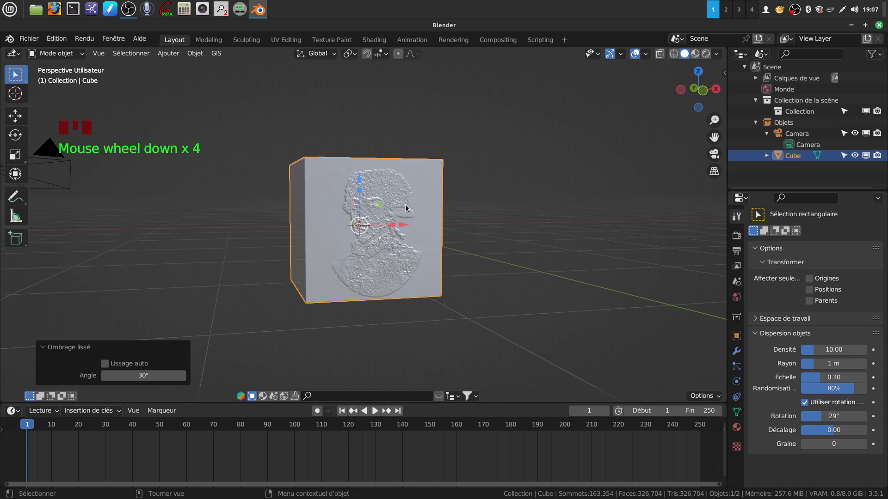
{"action": "scroll", "coordinate": [397, 214], "scroll_direction": "up", "scroll_amount": 5}
{"action": "middle_click_drag", "start_coordinate": [390, 228], "coordinate": [365, 222]}
{"action": "scroll", "coordinate": [401, 215], "scroll_direction": "down", "scroll_amount": 4}
{"action": "scroll", "coordinate": [379, 227], "scroll_direction": "up", "scroll_amount": 3}
{"action": "scroll", "coordinate": [381, 228], "scroll_direction": "up", "scroll_amount": 3}
{"action": "middle_click_drag", "start_coordinate": [370, 149], "coordinate": [354, 167]}
{"action": "scroll", "coordinate": [384, 202], "scroll_direction": "down", "scroll_amount": 4}
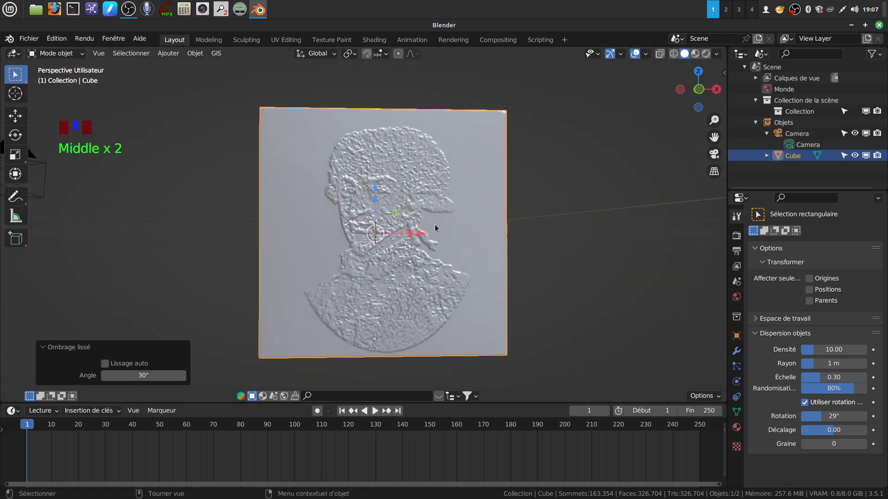
Step: Enable Auto Smooth (Lissage auto) for the cube's smooth shading
{"action": "middle_click_drag", "start_coordinate": [406, 201], "coordinate": [397, 217]}
{"action": "left_click", "coordinate": [106, 364]}
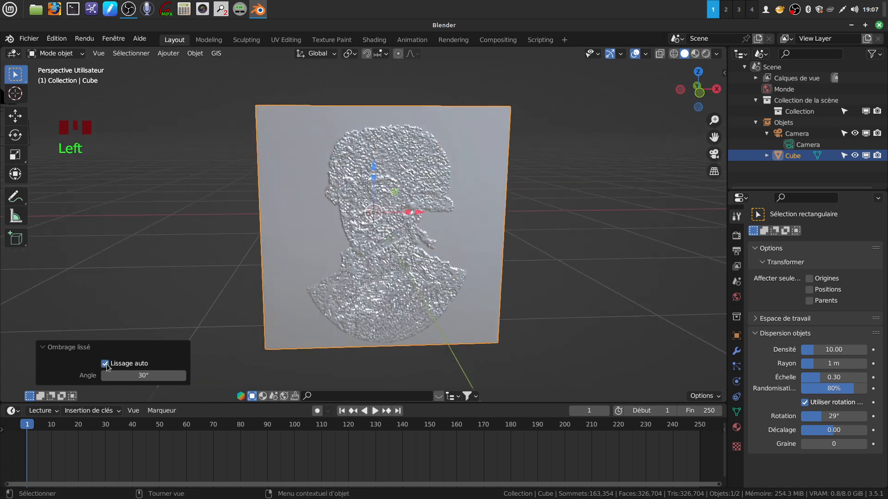
Step: Disable Auto Smooth (Lissage auto) for the cube's smooth shading and inspect the portrait relief from the front and side
{"action": "left_click", "coordinate": [106, 363]}
{"action": "middle_click_drag", "start_coordinate": [365, 273], "coordinate": [374, 244]}
{"action": "scroll", "coordinate": [393, 271], "scroll_direction": "up", "scroll_amount": 2}
{"action": "scroll", "coordinate": [377, 242], "scroll_direction": "down", "scroll_amount": 2}
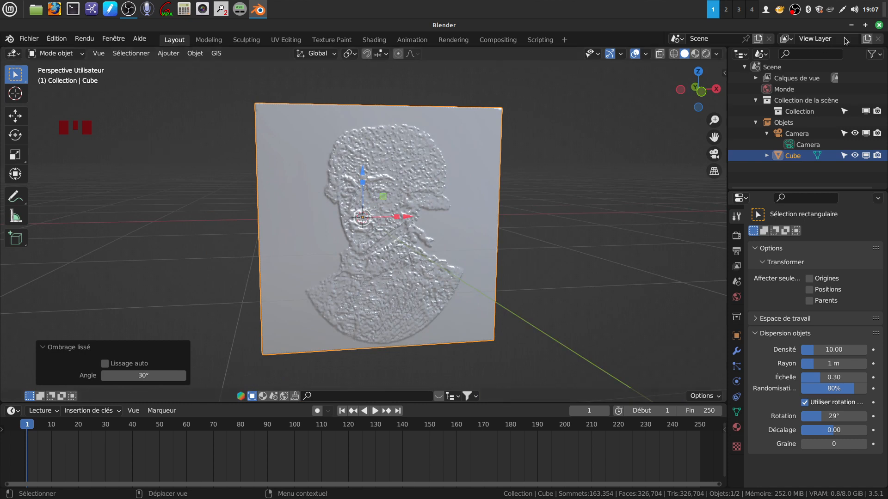
{"action": "scroll", "coordinate": [392, 253], "scroll_direction": "up", "scroll_amount": 2}
{"action": "middle_click_drag", "start_coordinate": [393, 234], "coordinate": [417, 239]}
{"action": "scroll", "coordinate": [403, 224], "scroll_direction": "down", "scroll_amount": 3}
Step: Quit Blender without saving the changes and relaunch it with an empty startup scene
{"action": "left_click", "coordinate": [879, 25]}
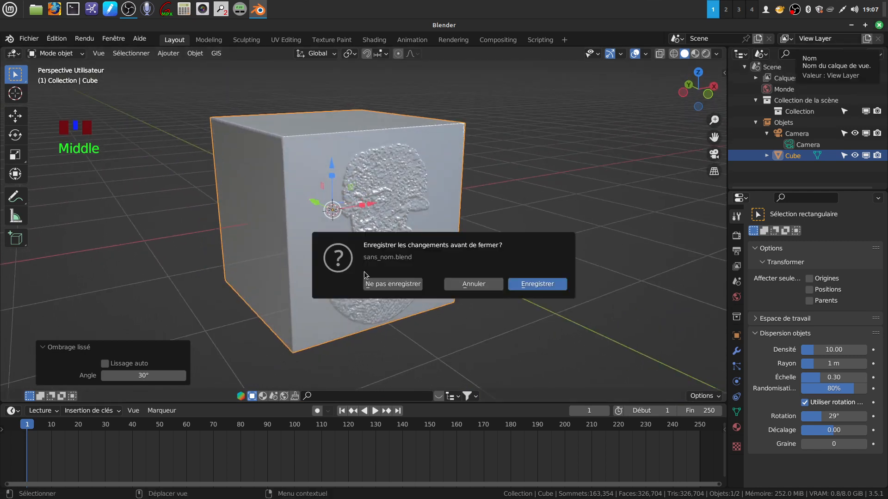
{"action": "left_click", "coordinate": [389, 282]}
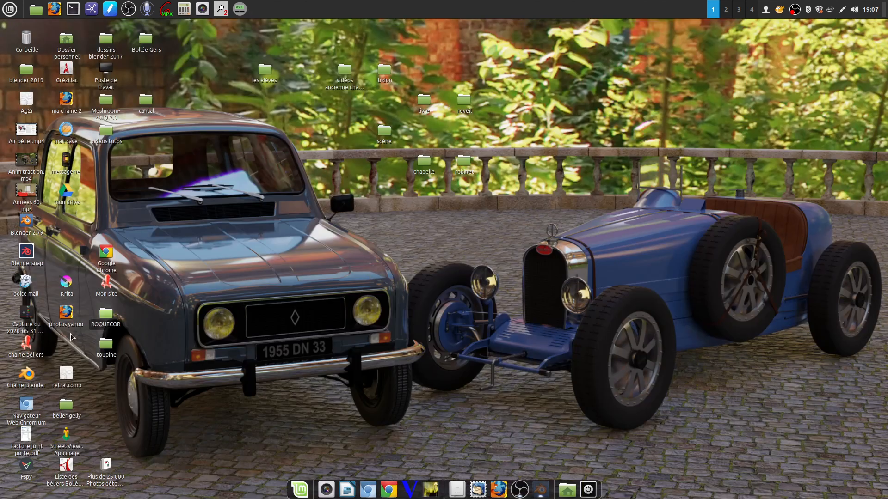
{"action": "double_click", "coordinate": [26, 251]}
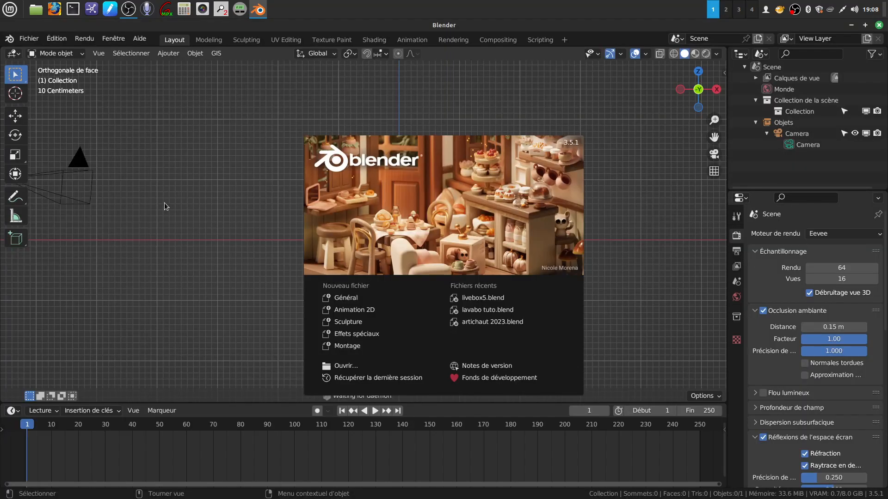
{"action": "left_click", "coordinate": [164, 203]}
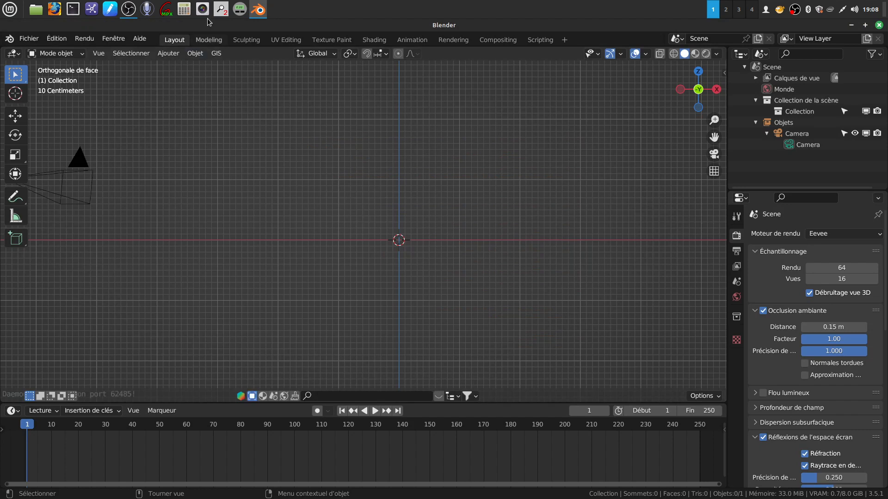
Step: Add a mesh cube to the empty scene
{"action": "left_click", "coordinate": [168, 54]}
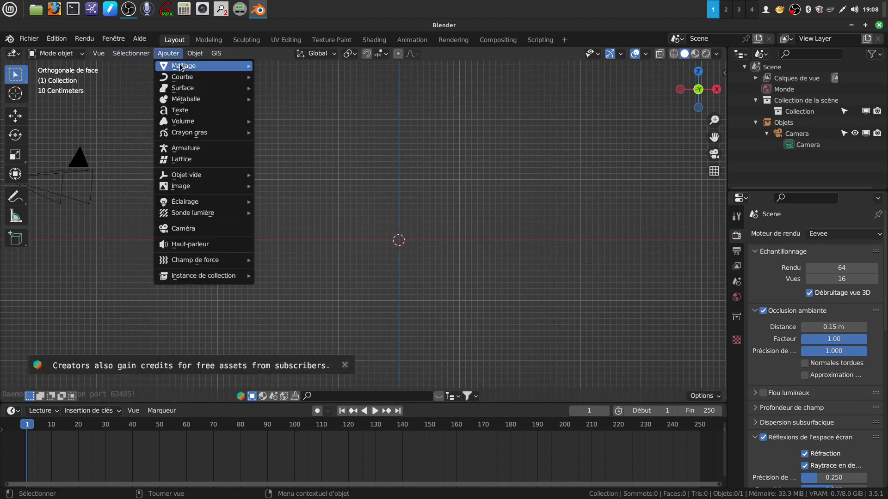
{"action": "mouse_move", "coordinate": [208, 66]}
{"action": "left_click", "coordinate": [297, 77]}
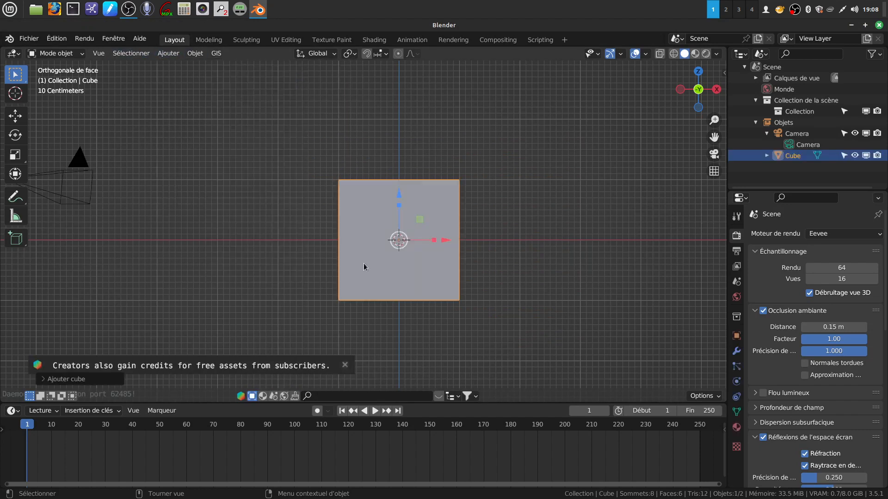
Step: Subdivide the whole cube in Edit Mode with 70 cuts (Nombre de coupes)
{"action": "right_click", "coordinate": [357, 248]}
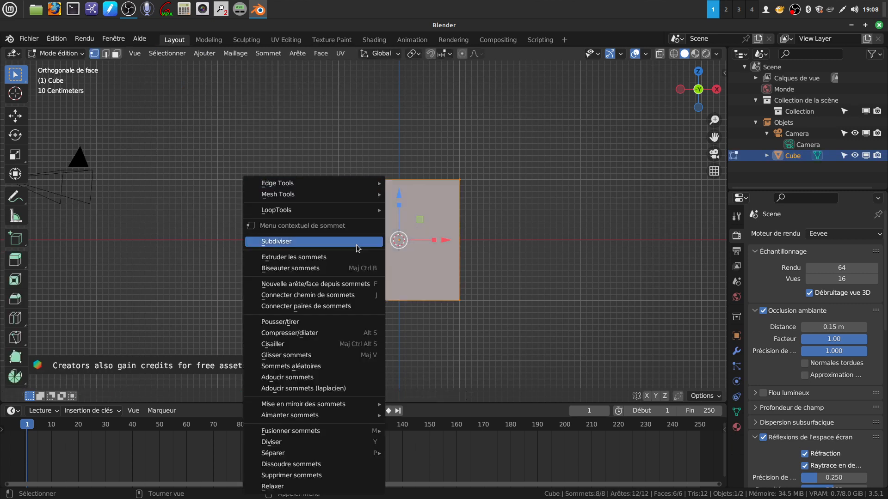
{"action": "left_click", "coordinate": [324, 243]}
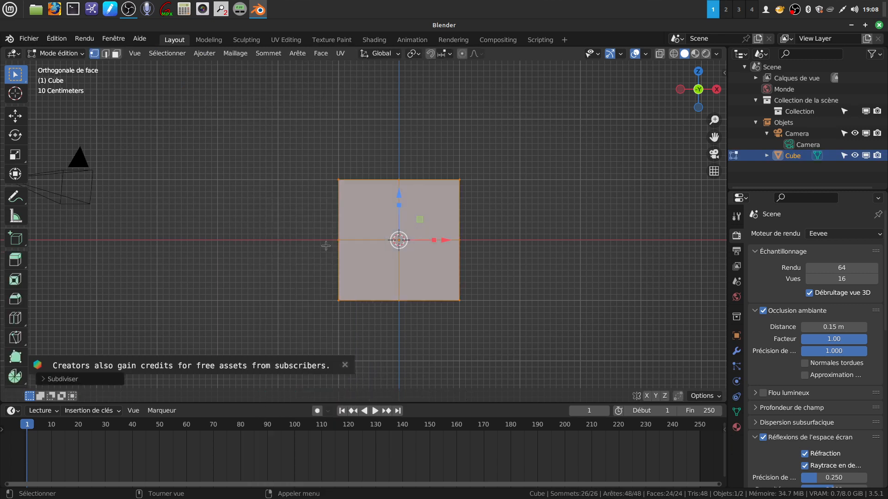
{"action": "left_click", "coordinate": [49, 380]}
{"action": "left_click", "coordinate": [149, 302]}
{"action": "key", "text": "BackSpace"}
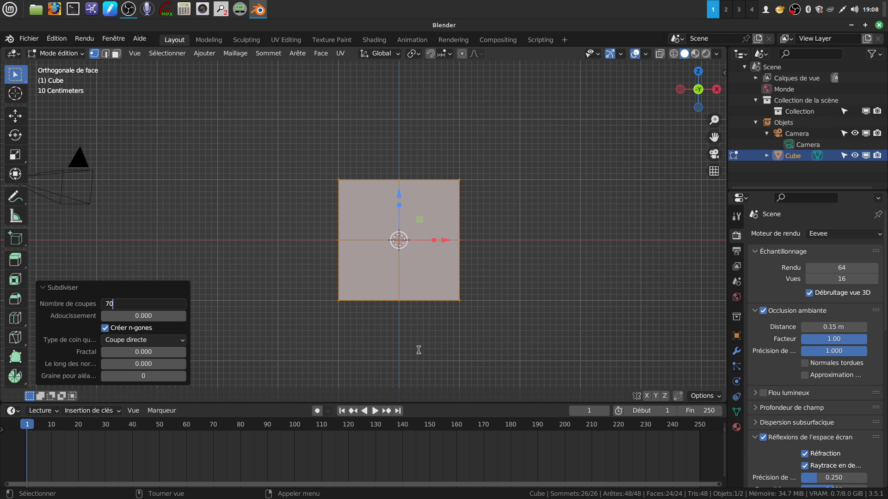
{"action": "key", "text": "Tab"}
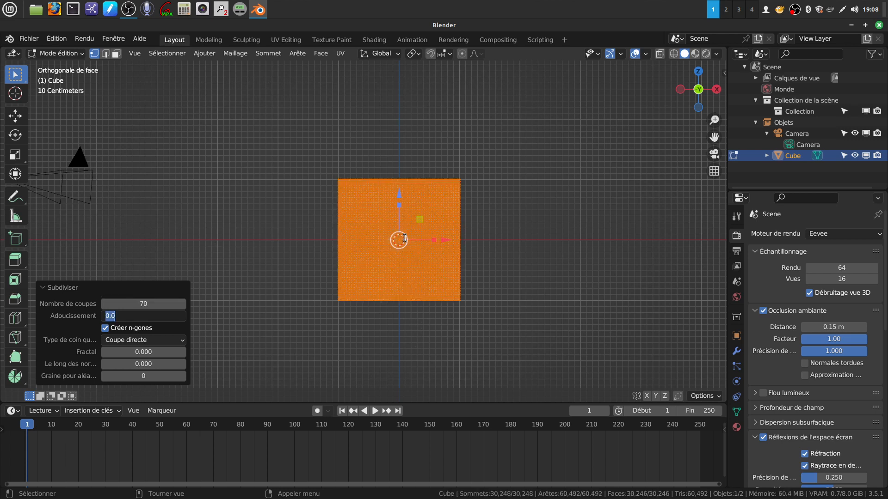
{"action": "key", "text": "Return"}
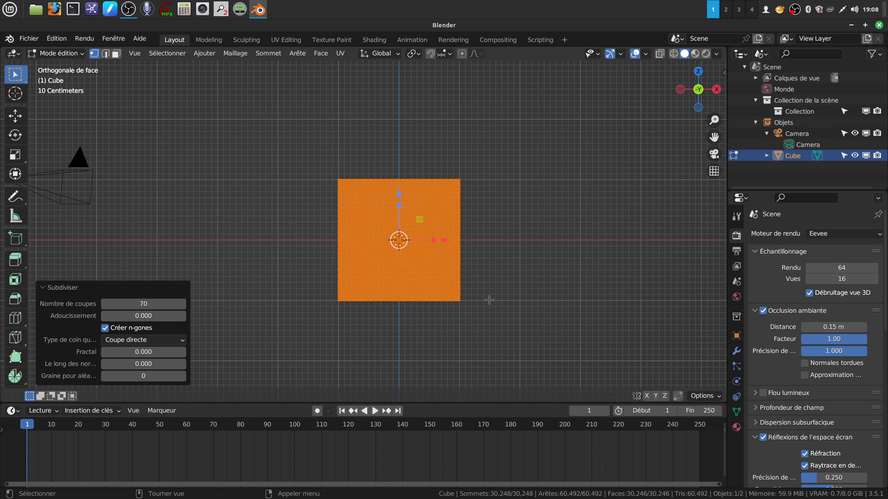
Step: Select all faces on the cube's front side by picking one face and selecting similar coplanar faces (Coplanaires)
{"action": "scroll", "coordinate": [488, 342], "scroll_direction": "up", "scroll_amount": 3}
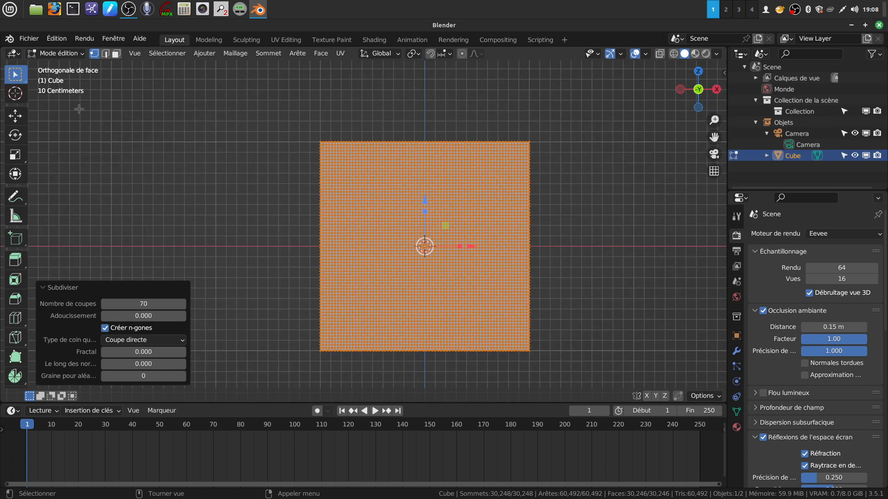
{"action": "left_click", "coordinate": [115, 53]}
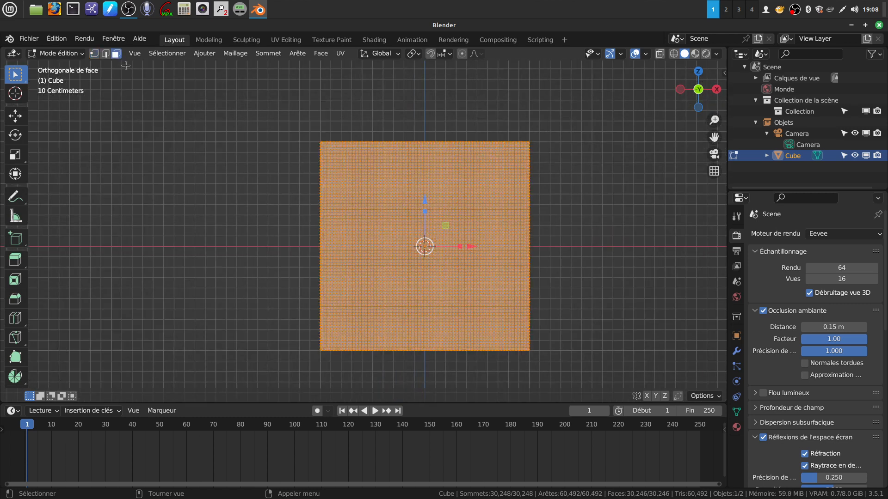
{"action": "left_click", "coordinate": [429, 295]}
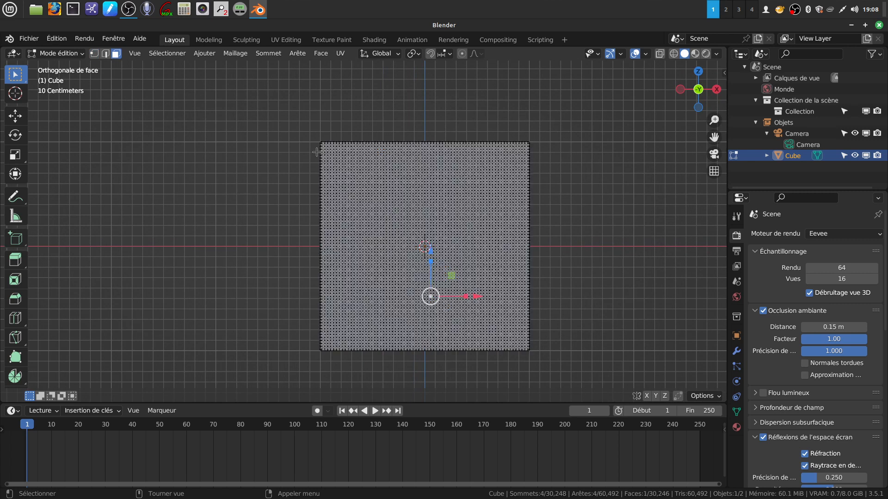
{"action": "left_click", "coordinate": [164, 54]}
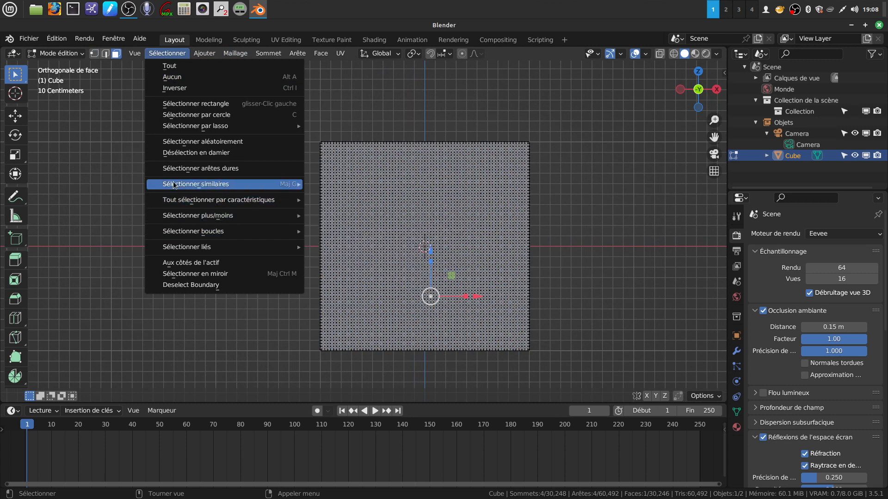
{"action": "mouse_move", "coordinate": [175, 185]}
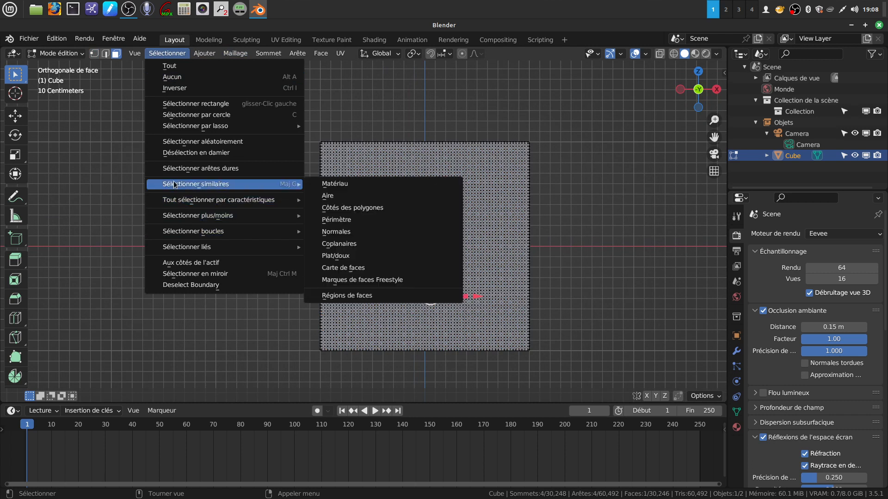
{"action": "left_click", "coordinate": [362, 245]}
{"action": "middle_click_drag", "start_coordinate": [421, 224], "coordinate": [433, 269]}
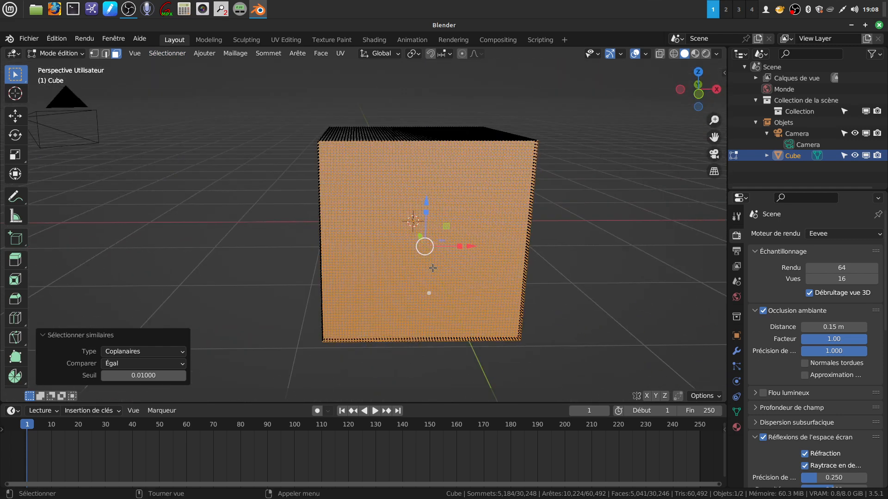
Step: Return to the front orthographic view, split the 3D viewport in two and turn the new area into a UV Editor
{"action": "key", "text": "KP_1"}
{"action": "scroll", "coordinate": [387, 318], "scroll_direction": "down", "scroll_amount": 3}
{"action": "middle_click_drag", "start_coordinate": [399, 306], "coordinate": [294, 285], "text": "shift"}
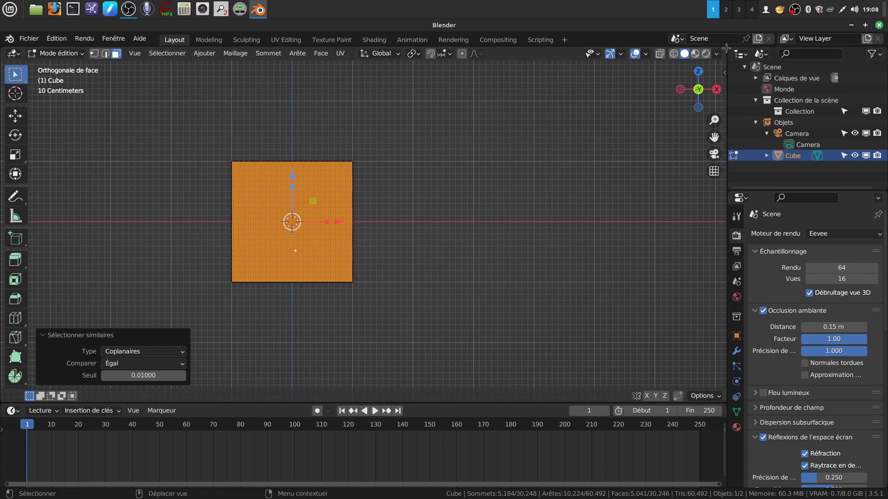
{"action": "left_click_drag", "start_coordinate": [682, 65], "coordinate": [336, 124]}
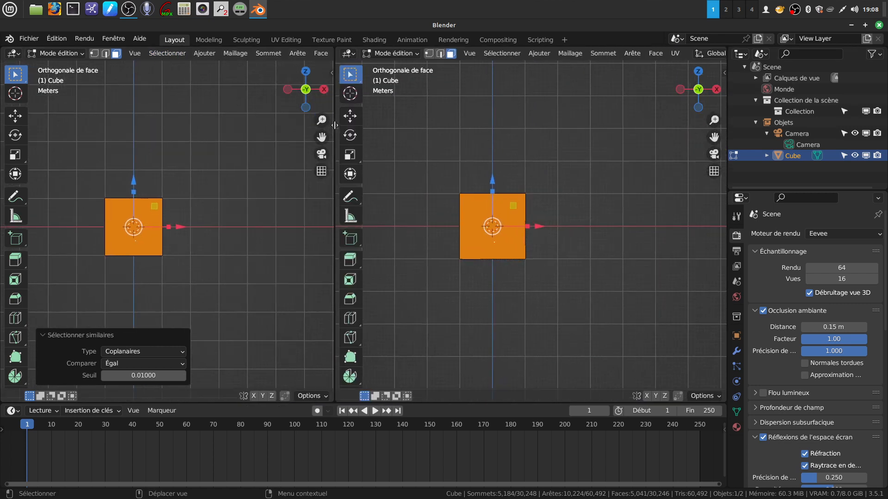
{"action": "left_click", "coordinate": [348, 54]}
{"action": "left_click", "coordinate": [374, 108]}
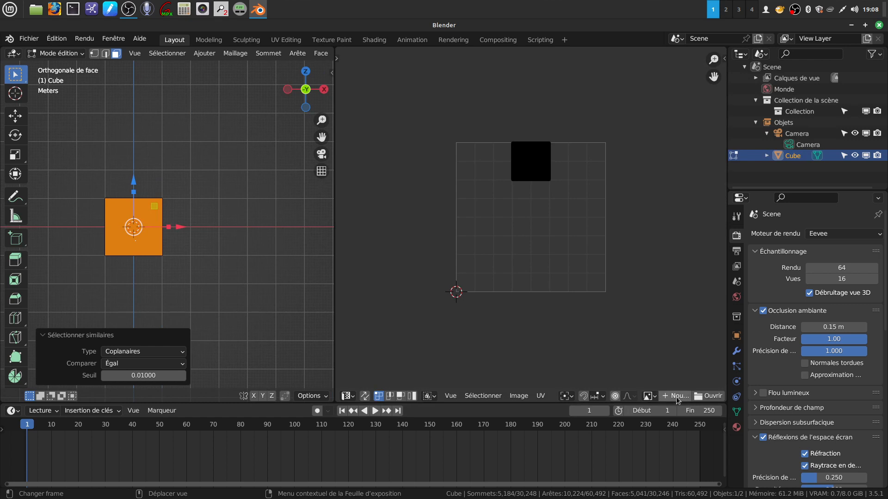
Step: Open the black-and-white portrait image "théonb .png" from the chapelle folder in the UV Editor
{"action": "scroll", "coordinate": [686, 400], "scroll_direction": "down", "scroll_amount": 3}
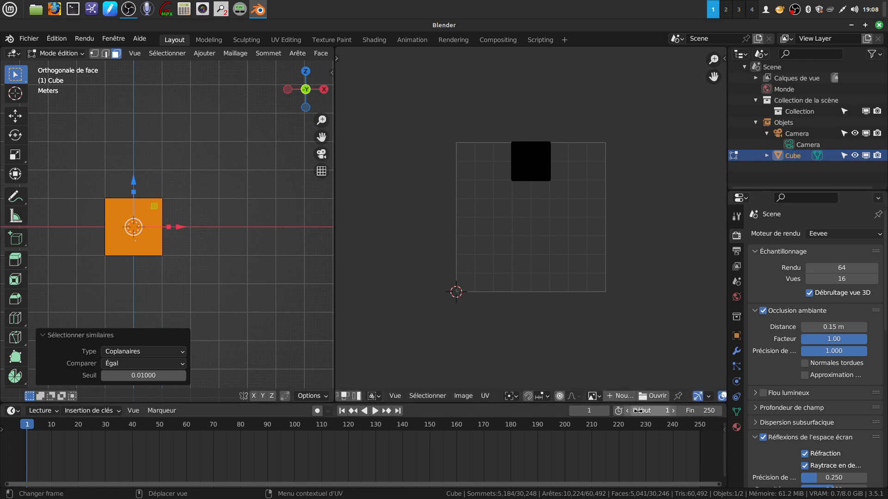
{"action": "left_click", "coordinate": [642, 396]}
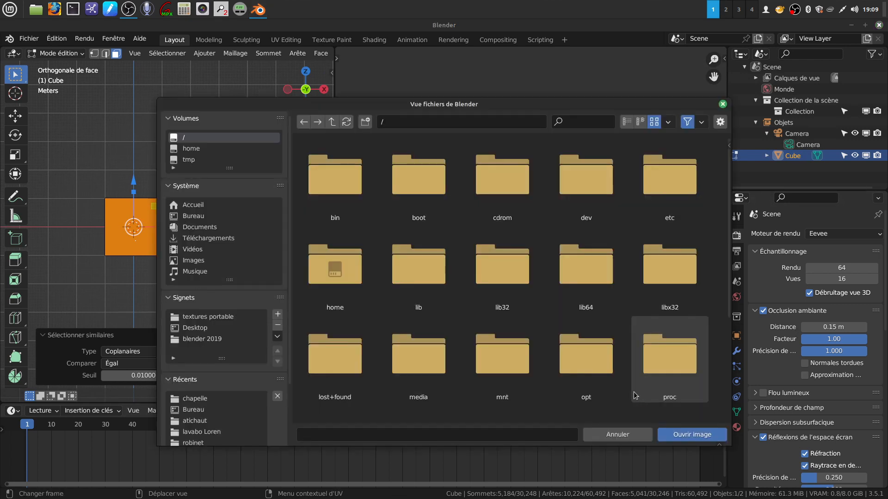
{"action": "left_click", "coordinate": [205, 399]}
{"action": "scroll", "coordinate": [413, 321], "scroll_direction": "down", "scroll_amount": 5}
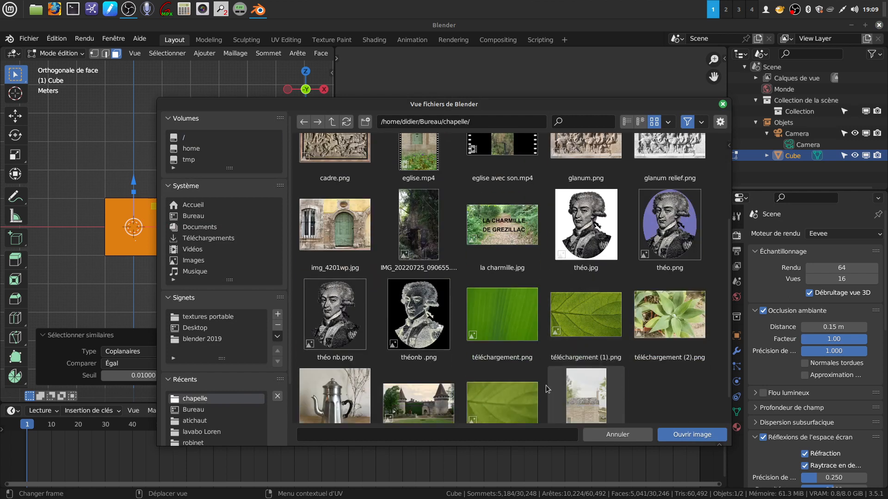
{"action": "left_click", "coordinate": [418, 315]}
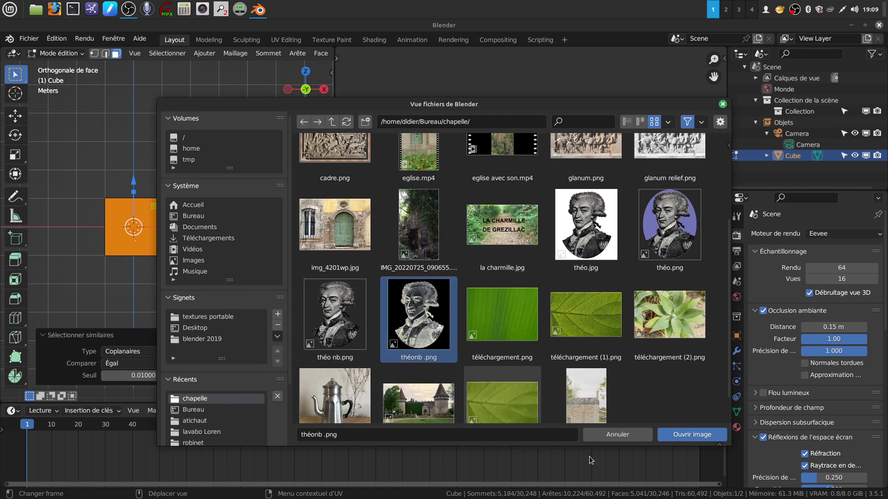
{"action": "left_click", "coordinate": [692, 435]}
{"action": "scroll", "coordinate": [561, 227], "scroll_direction": "down", "scroll_amount": 3}
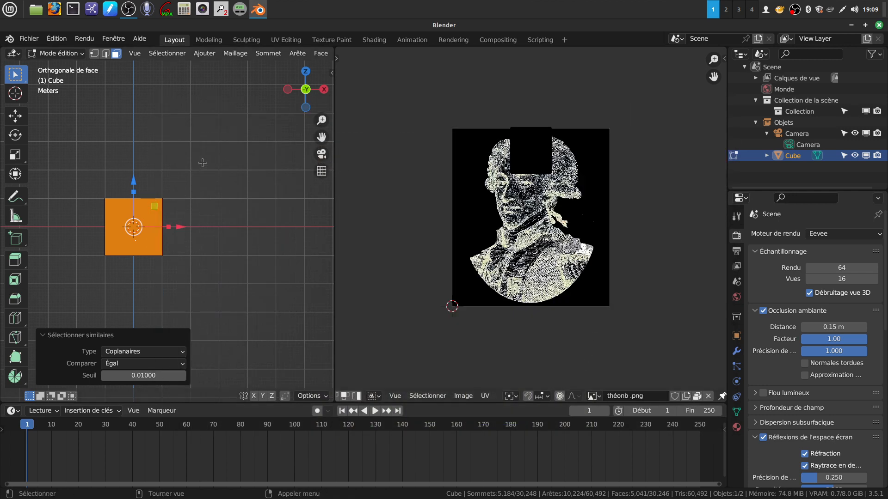
Step: Project the selected front faces' UVs from view (Projeter depuis vue), then scale them about 5.76 times and move them to cover the portrait image
{"action": "key", "text": "u"}
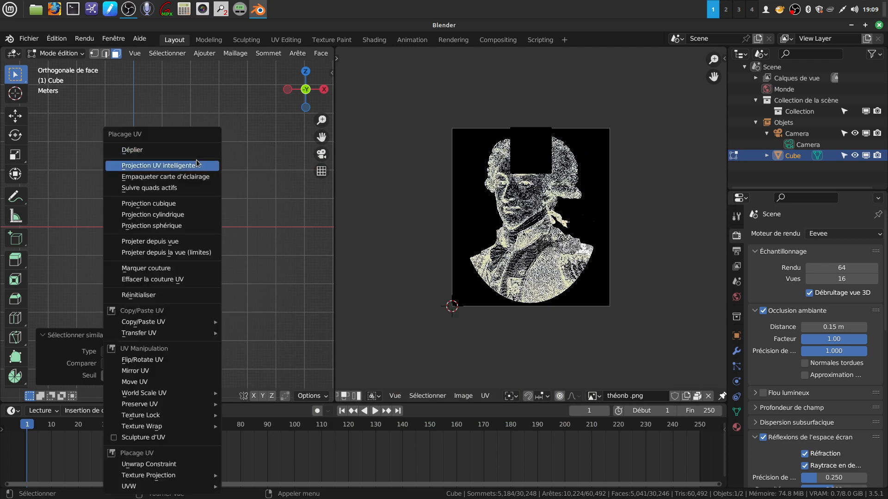
{"action": "left_click", "coordinate": [193, 242]}
{"action": "left_click_drag", "start_coordinate": [478, 183], "coordinate": [565, 250]}
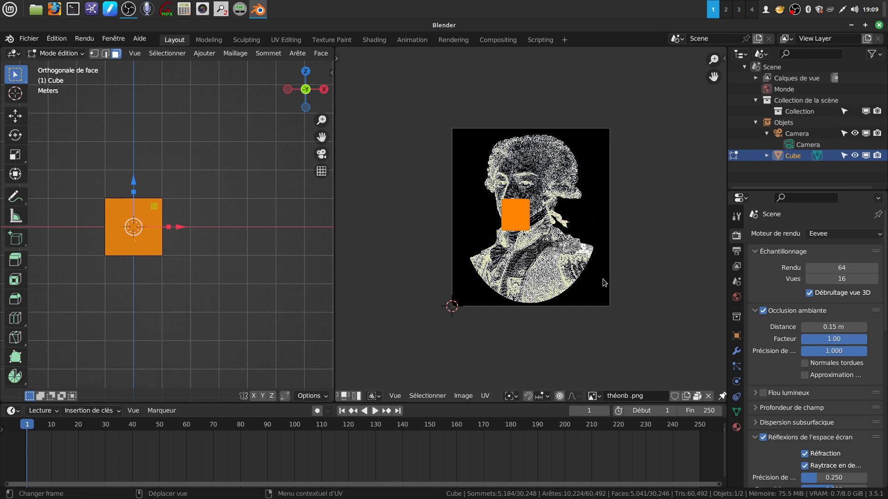
{"action": "key", "text": "s"}
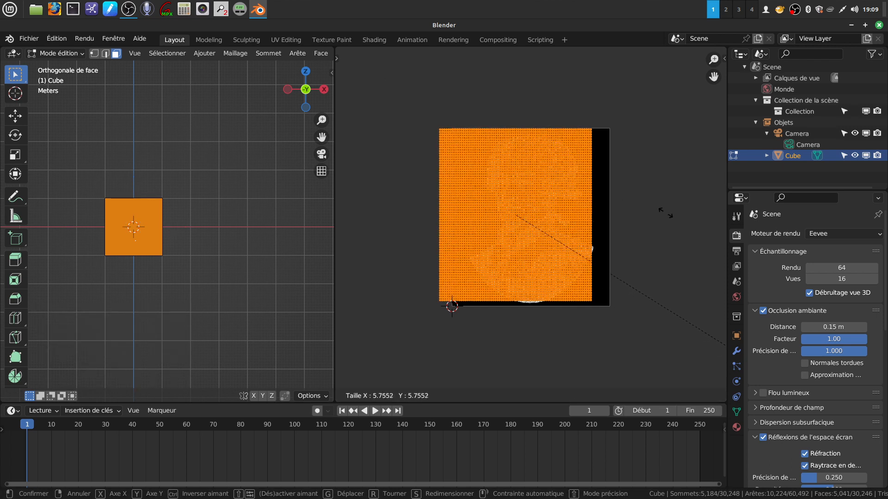
{"action": "left_click", "coordinate": [665, 214]}
{"action": "key", "text": "g"}
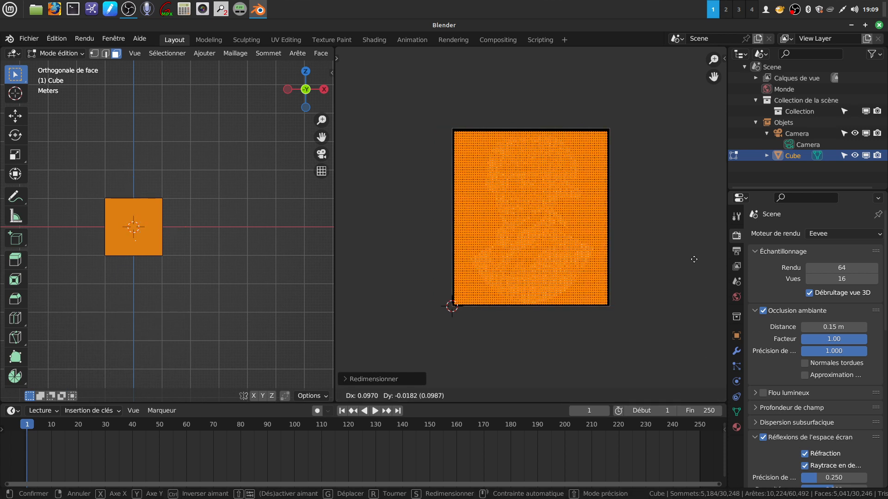
{"action": "left_click", "coordinate": [694, 259]}
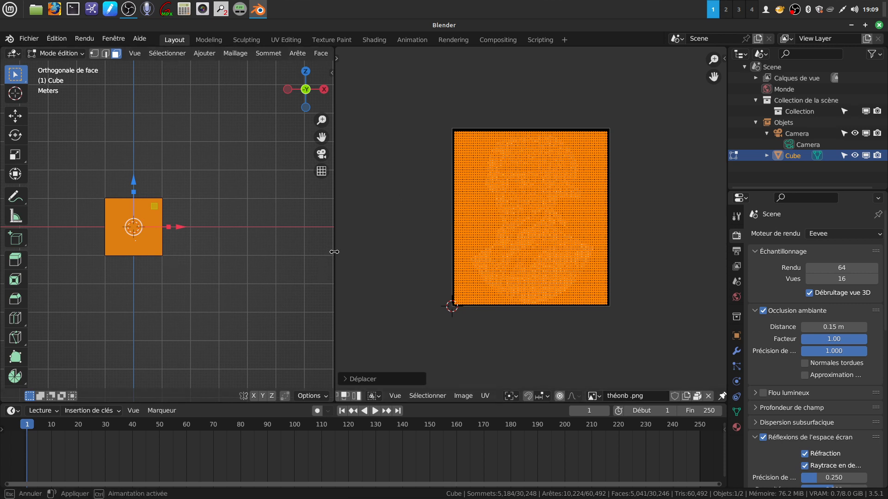
Step: Widen the 3D viewport beside the UV Editor and return the cube to Object Mode
{"action": "left_click_drag", "start_coordinate": [335, 256], "coordinate": [384, 252]}
{"action": "middle_click_drag", "start_coordinate": [361, 227], "coordinate": [367, 237], "text": "shift"}
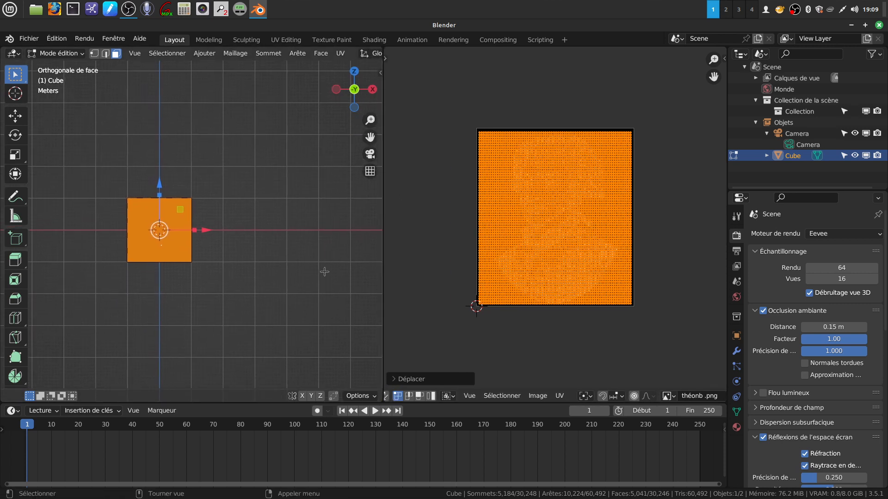
{"action": "key", "text": "Tab"}
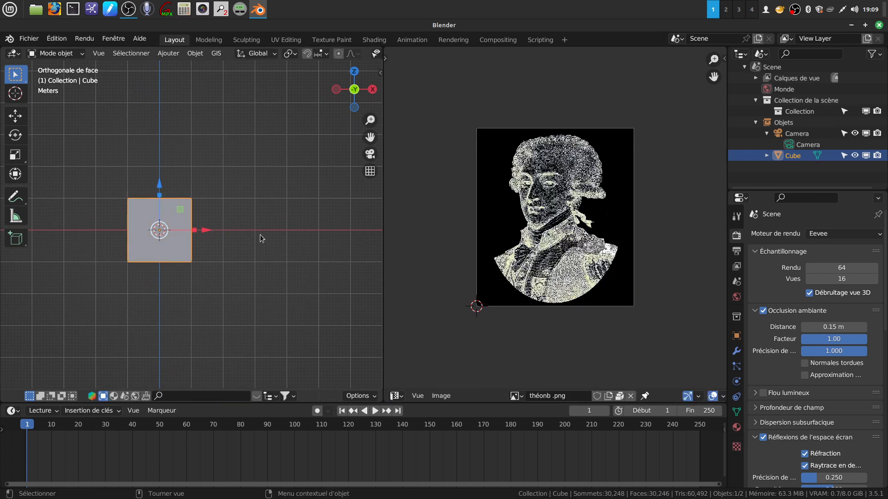
{"action": "scroll", "coordinate": [258, 239], "scroll_direction": "down", "scroll_amount": 2}
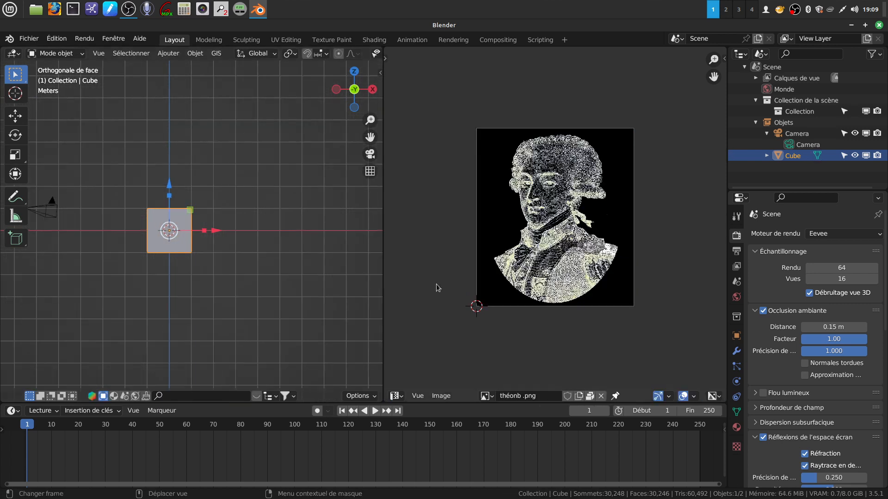
Step: Add a Subdivision Surface modifier with viewport level 2 to the cube, followed by a Displace (Déplacement) modifier
{"action": "left_click", "coordinate": [737, 352]}
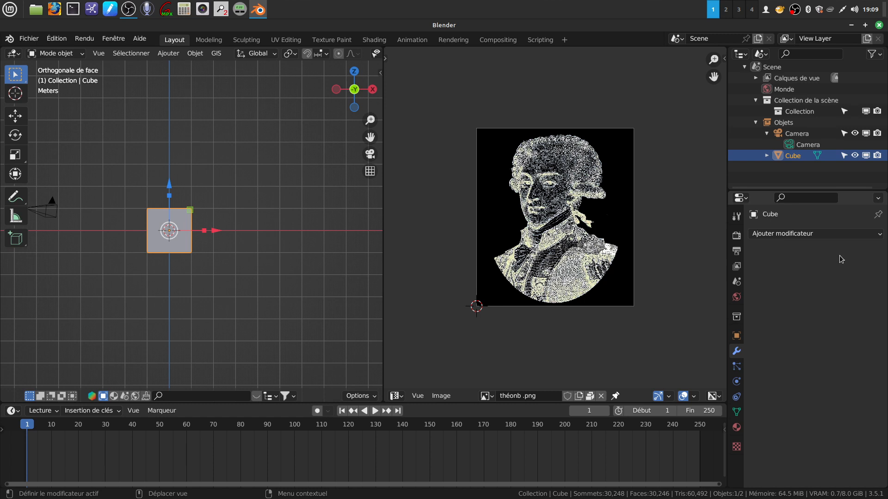
{"action": "left_click", "coordinate": [881, 235]}
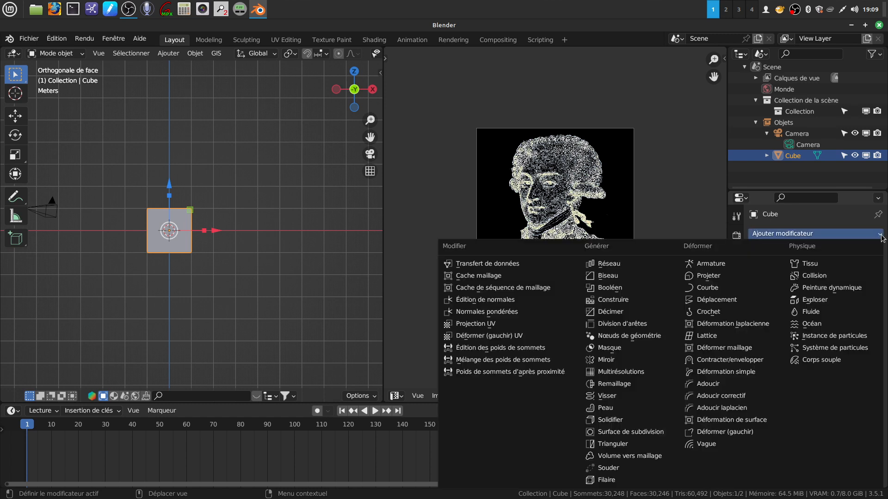
{"action": "left_click", "coordinate": [666, 432]}
{"action": "left_click", "coordinate": [864, 282]}
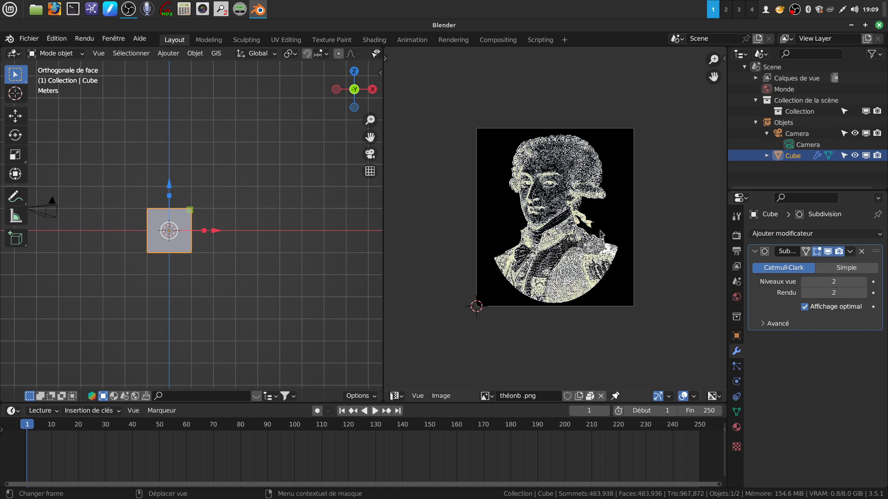
{"action": "left_click", "coordinate": [881, 234]}
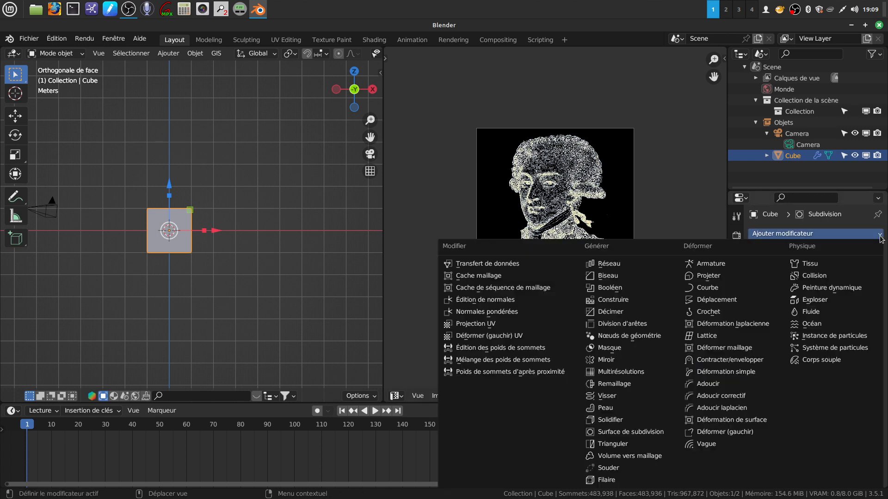
{"action": "left_click", "coordinate": [730, 301]}
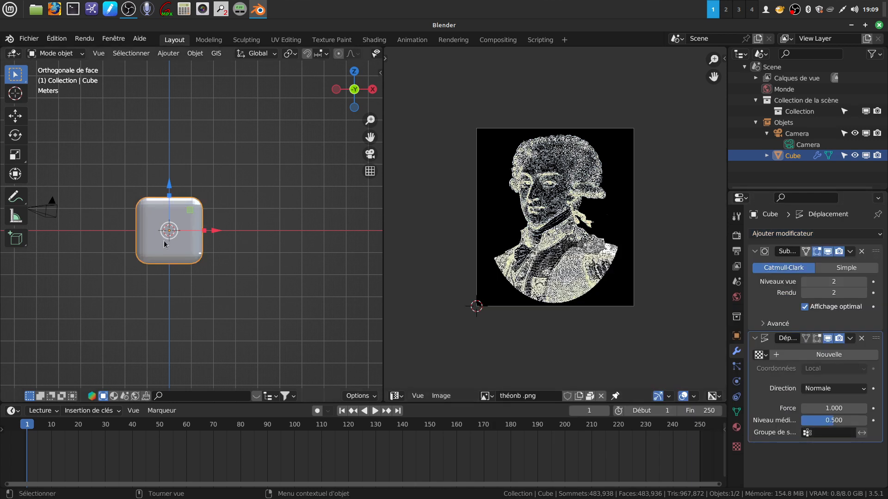
Step: Create a vertex group on the cube and assign the selected front faces to it, then return to Object Mode
{"action": "key", "text": "Tab"}
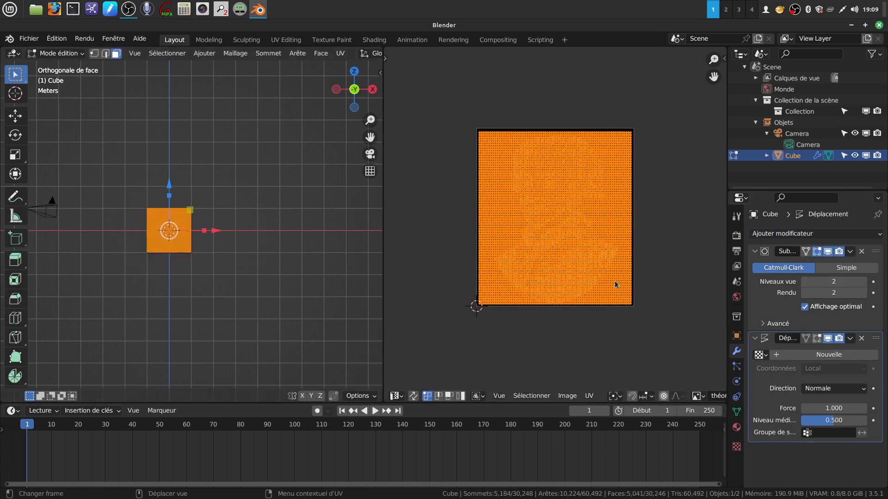
{"action": "middle_click_drag", "start_coordinate": [222, 228], "coordinate": [245, 236]}
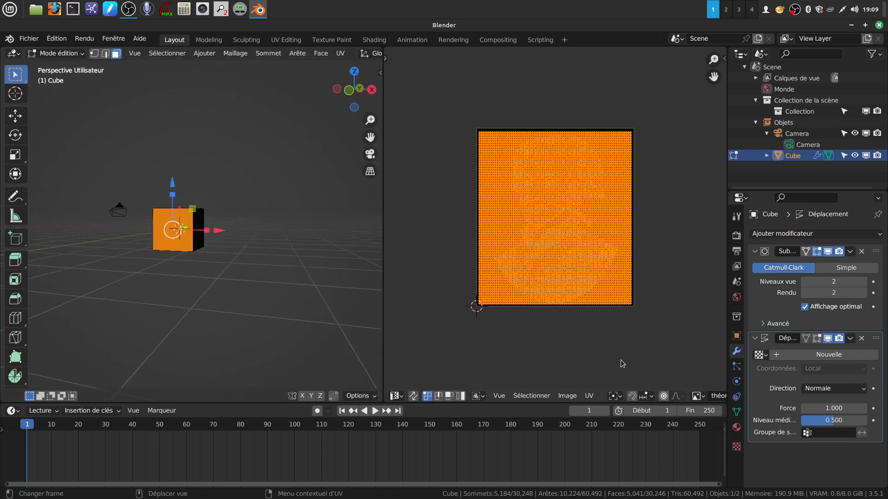
{"action": "left_click", "coordinate": [736, 412]}
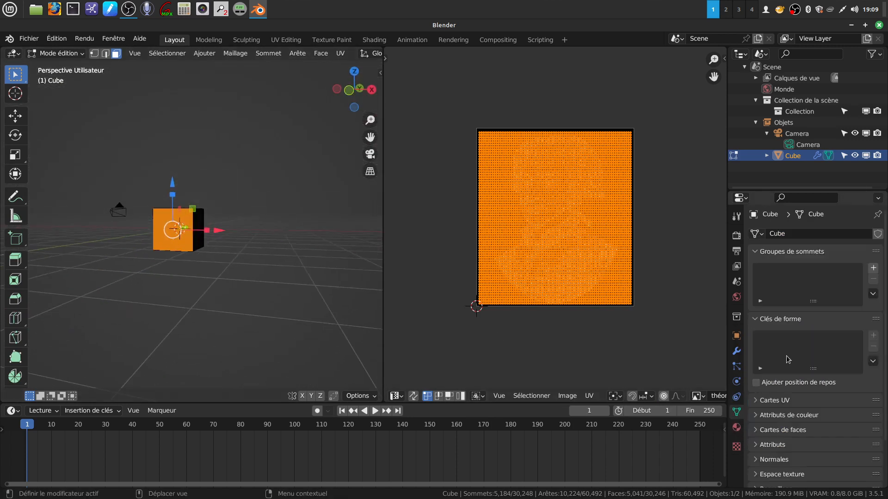
{"action": "left_click", "coordinate": [874, 268]}
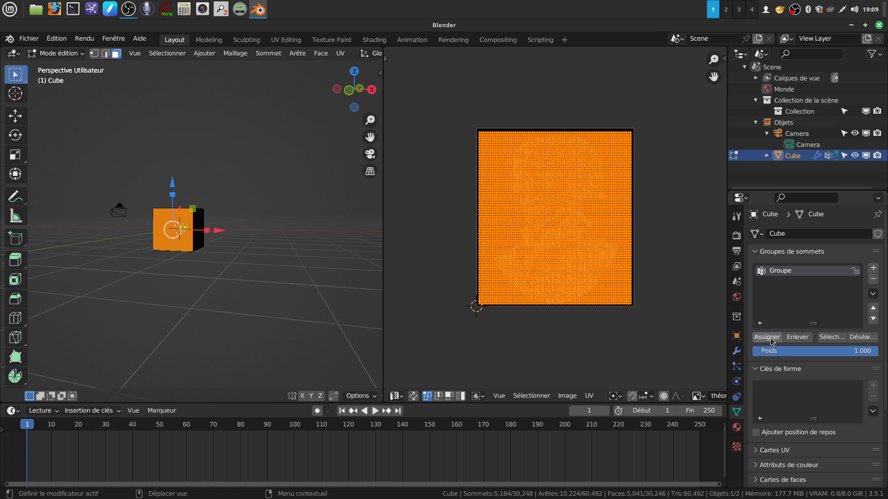
{"action": "middle_click_drag", "start_coordinate": [255, 282], "coordinate": [255, 301]}
{"action": "scroll", "coordinate": [252, 296], "scroll_direction": "up", "scroll_amount": 3}
{"action": "middle_click_drag", "start_coordinate": [219, 265], "coordinate": [194, 253]}
{"action": "key", "text": "Tab"}
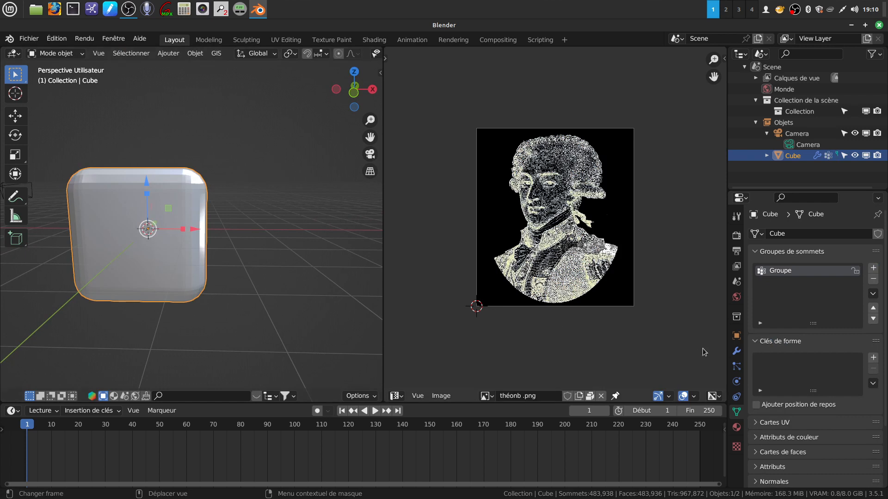
Step: Limit the Displace modifier to the front-face vertex group "Groupe", keeping the direction on Normale
{"action": "scroll", "coordinate": [751, 383], "scroll_direction": "down", "scroll_amount": 3}
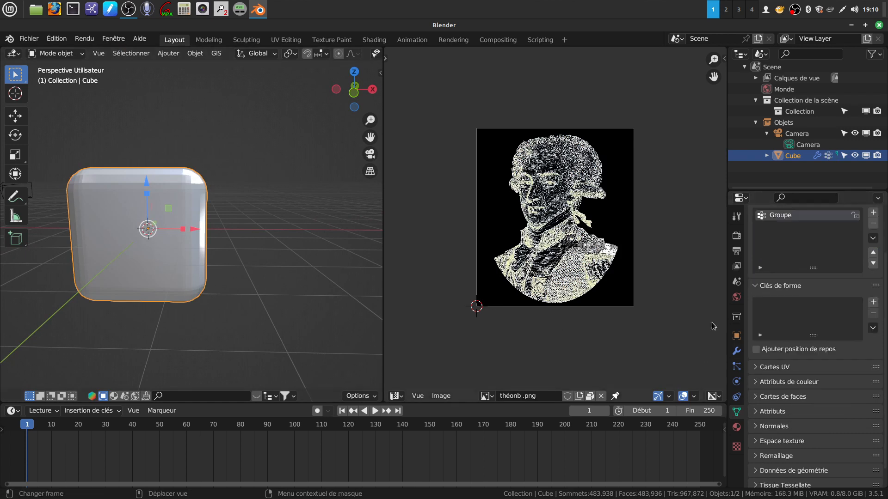
{"action": "left_click", "coordinate": [737, 351]}
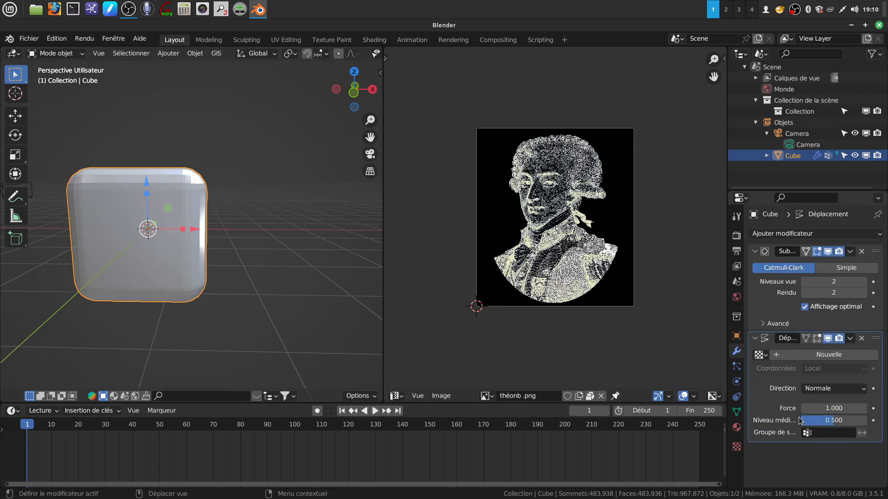
{"action": "left_click", "coordinate": [808, 432]}
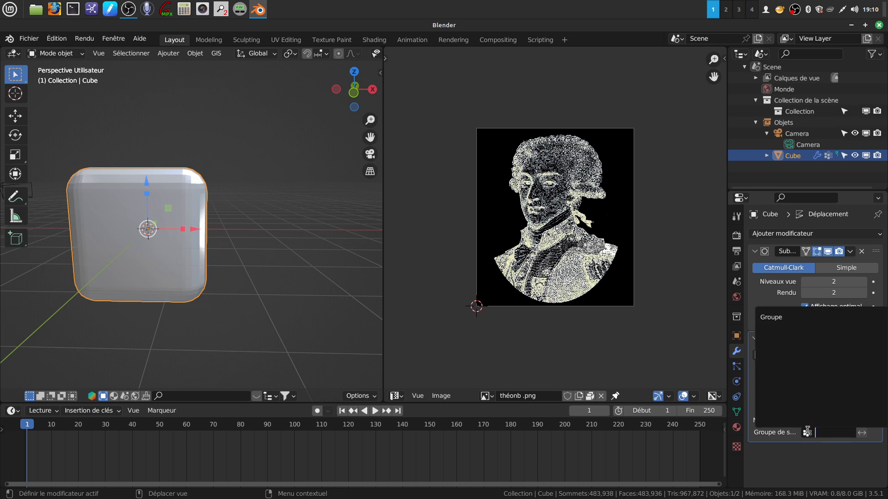
{"action": "left_click", "coordinate": [768, 318]}
{"action": "mouse_move", "coordinate": [241, 230]}
{"action": "middle_mouse_down"}
{"action": "mouse_move", "coordinate": [123, 255]}
{"action": "mouse_move", "coordinate": [127, 232]}
{"action": "mouse_move", "coordinate": [234, 249]}
{"action": "mouse_move", "coordinate": [235, 237]}
{"action": "middle_mouse_up"}
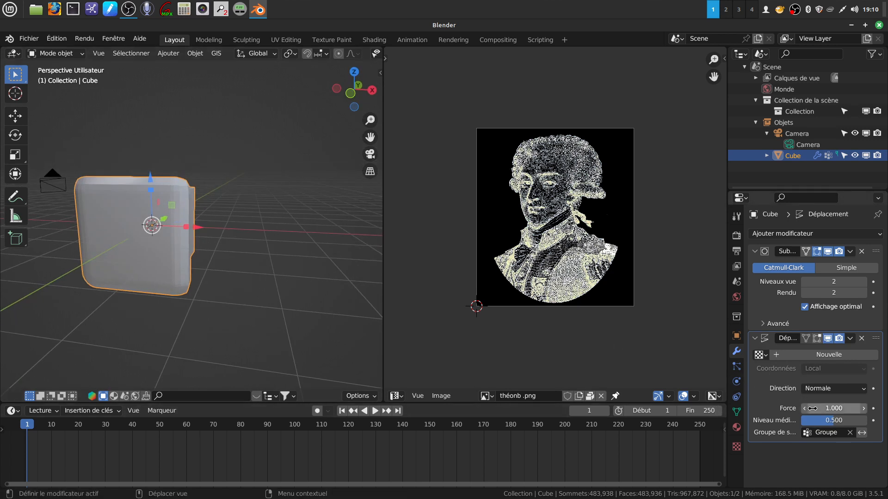
{"action": "left_click", "coordinate": [863, 391]}
{"action": "left_click", "coordinate": [864, 391]}
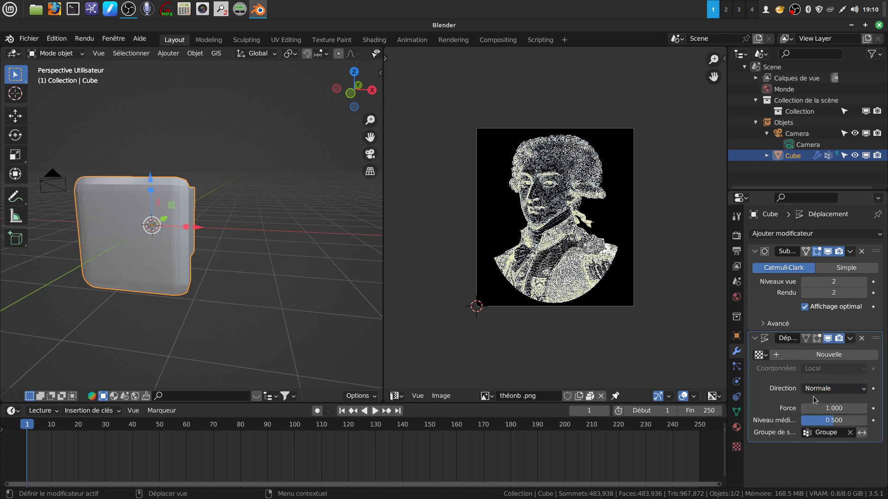
Step: Create a new texture for the Displace modifier and load the already opened image "théonb .png" into it
{"action": "left_click", "coordinate": [826, 356]}
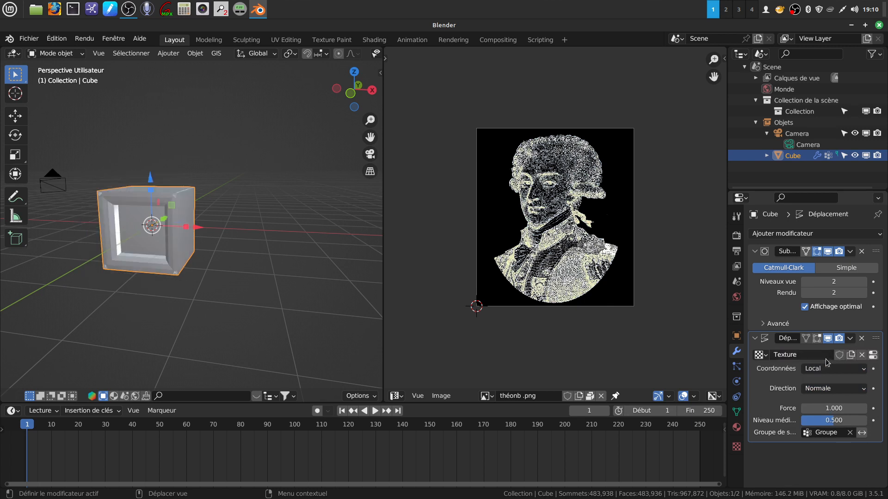
{"action": "left_click", "coordinate": [873, 356]}
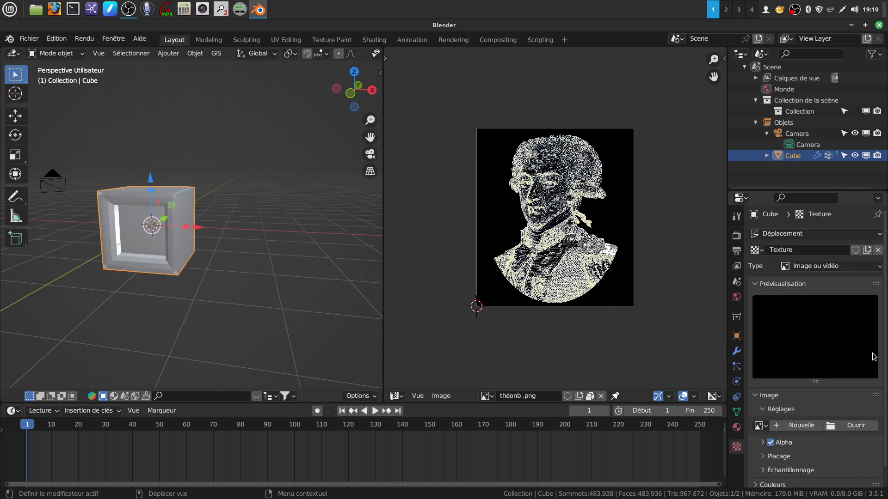
{"action": "left_click", "coordinate": [831, 426]}
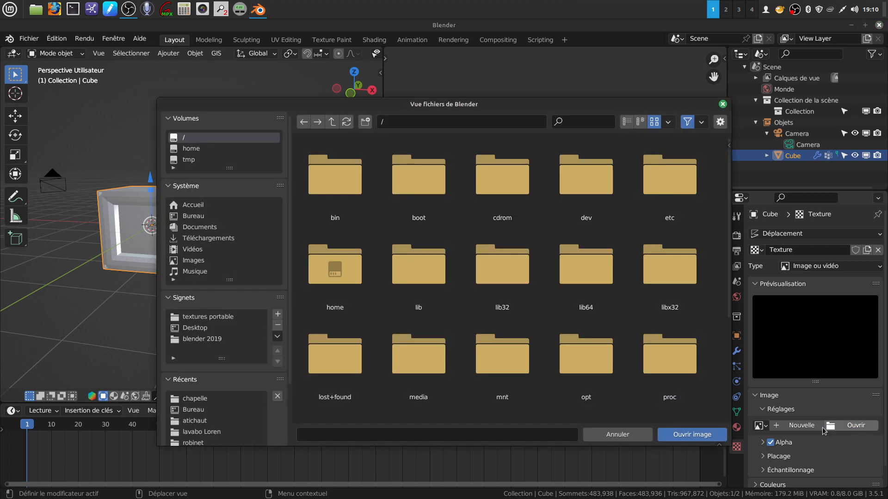
{"action": "left_click", "coordinate": [607, 435]}
{"action": "left_click", "coordinate": [760, 425]}
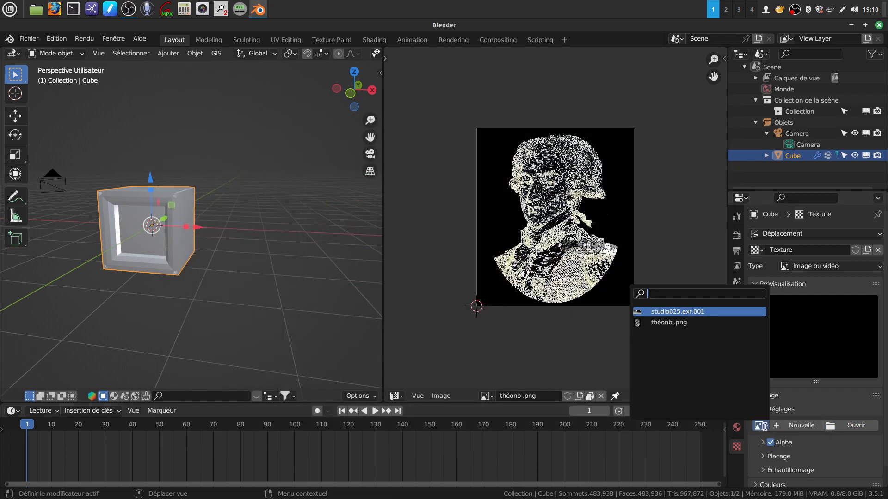
{"action": "left_click", "coordinate": [697, 323]}
Step: Set the image texture's mapping (Placage) extension to Limiter so the portrait does not repeat
{"action": "scroll", "coordinate": [828, 444], "scroll_direction": "down", "scroll_amount": 4}
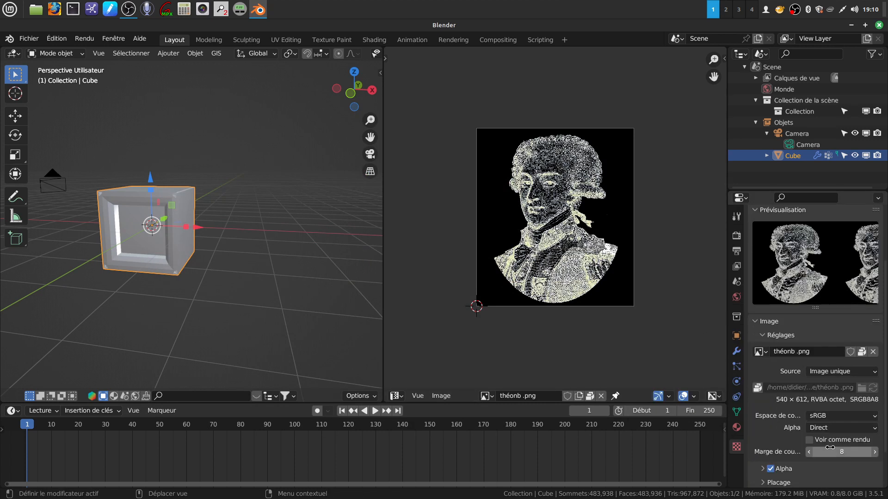
{"action": "scroll", "coordinate": [826, 448], "scroll_direction": "down", "scroll_amount": 2}
{"action": "left_click", "coordinate": [764, 438]}
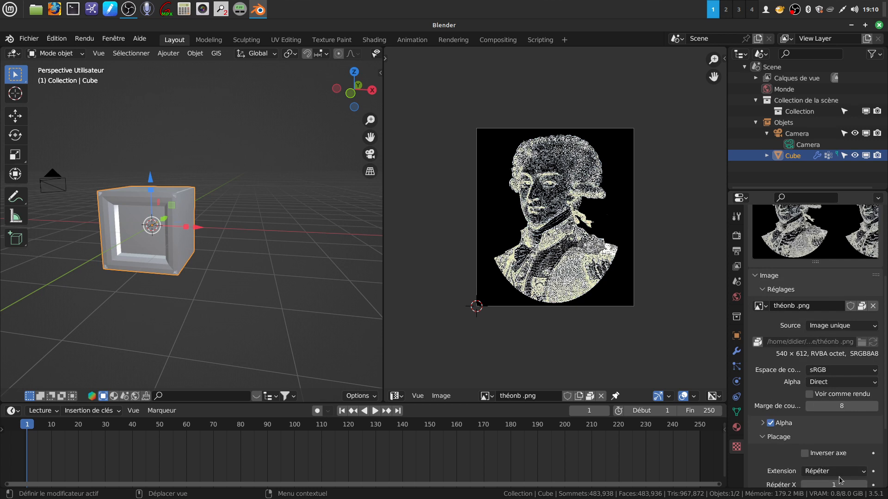
{"action": "left_click", "coordinate": [861, 472]}
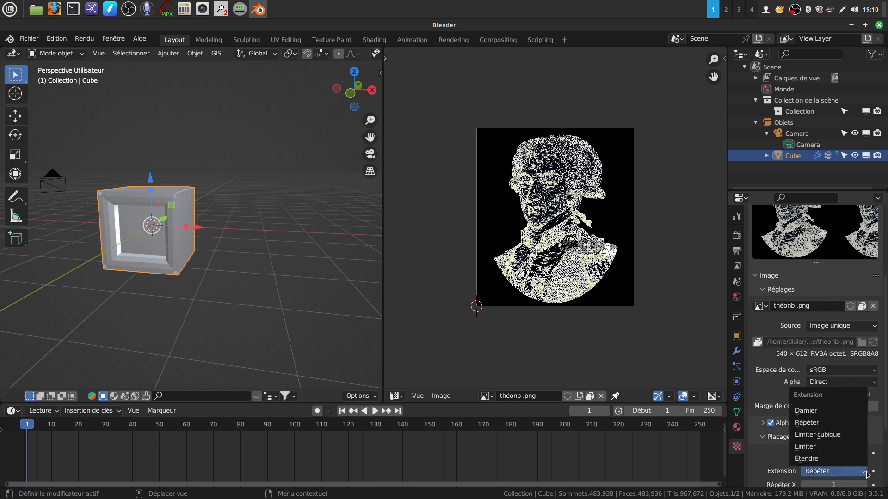
{"action": "left_click", "coordinate": [814, 446]}
{"action": "scroll", "coordinate": [836, 370], "scroll_direction": "up", "scroll_amount": 5}
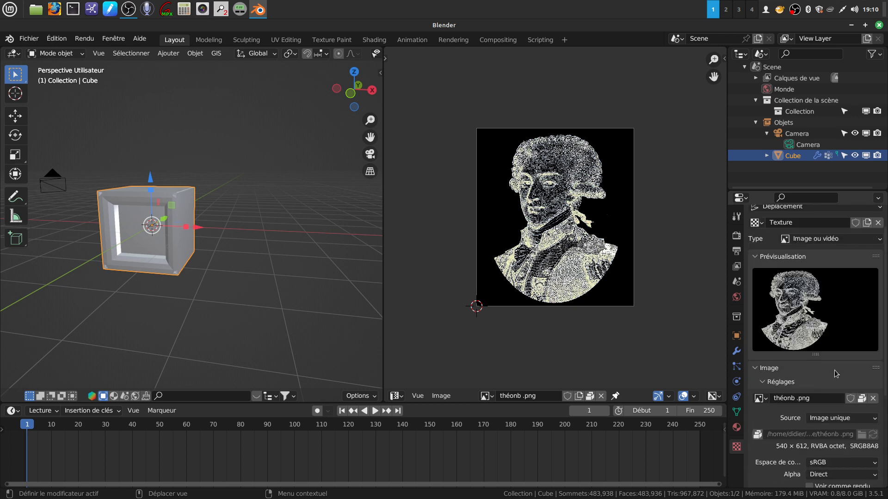
{"action": "scroll", "coordinate": [834, 383], "scroll_direction": "up", "scroll_amount": 2}
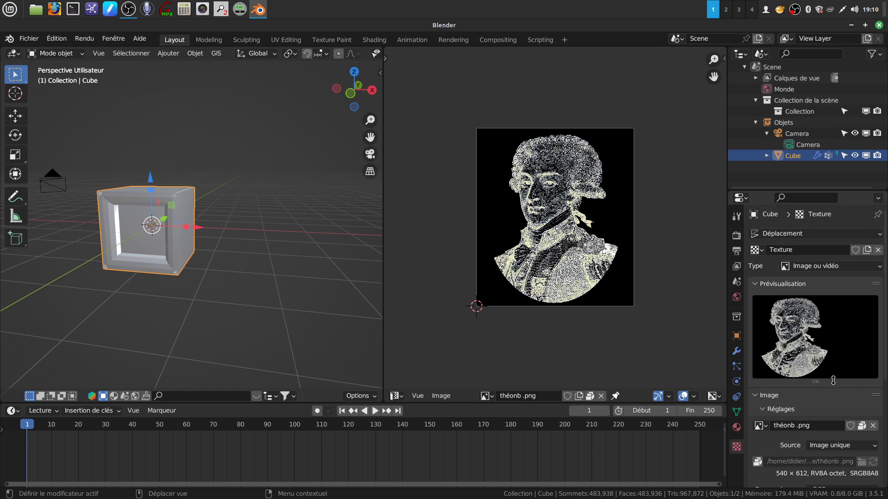
Step: Set the Displace modifier's texture coordinates to UV and its strength (Force) to 0.02
{"action": "left_click", "coordinate": [736, 352]}
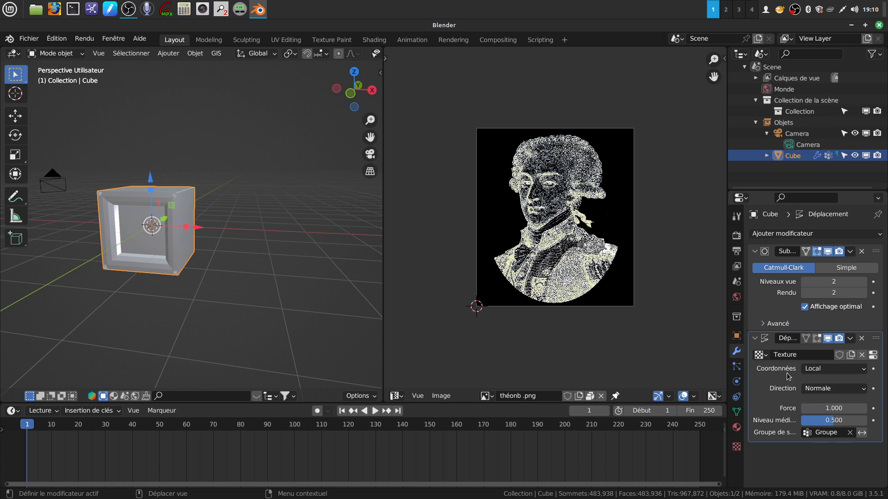
{"action": "left_click", "coordinate": [864, 370]}
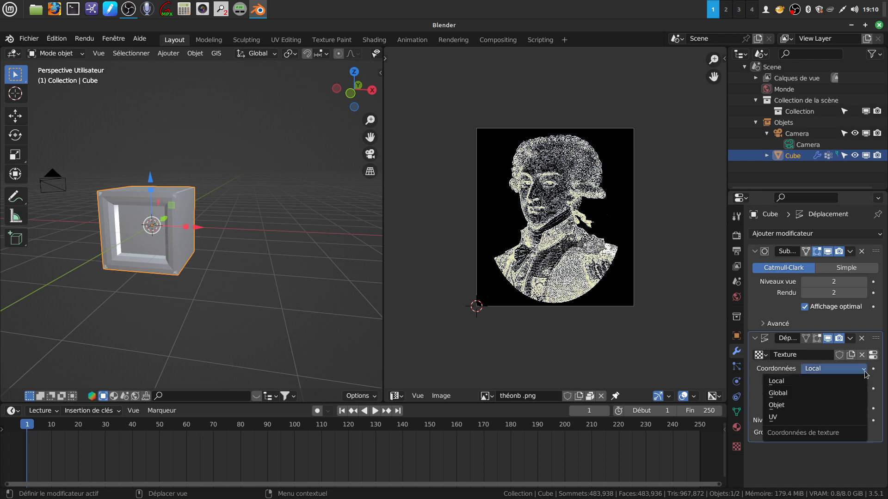
{"action": "left_click", "coordinate": [798, 422]}
{"action": "mouse_move", "coordinate": [199, 252]}
{"action": "middle_mouse_down"}
{"action": "mouse_move", "coordinate": [226, 237]}
{"action": "mouse_move", "coordinate": [233, 275]}
{"action": "mouse_move", "coordinate": [187, 243]}
{"action": "mouse_move", "coordinate": [200, 262]}
{"action": "middle_mouse_up"}
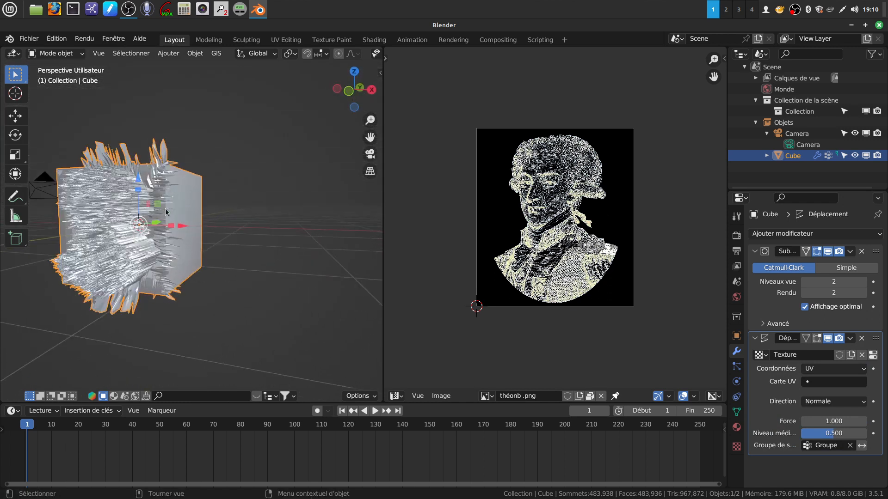
{"action": "middle_click_drag", "start_coordinate": [260, 256], "coordinate": [277, 250]}
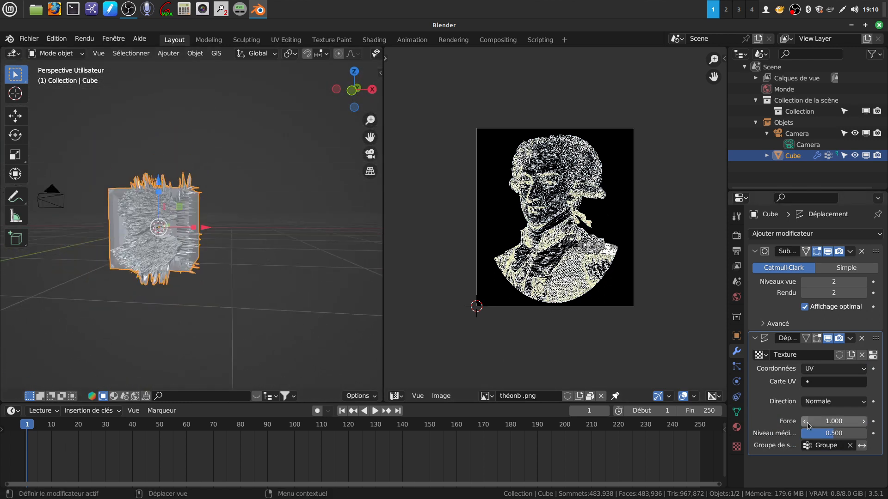
{"action": "left_click", "coordinate": [833, 422]}
{"action": "key", "text": "BackSpace"}
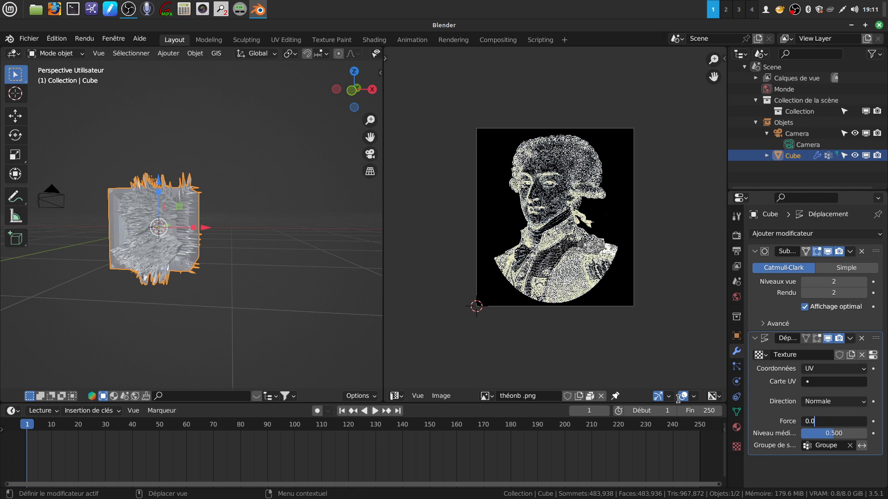
{"action": "key", "text": "Return"}
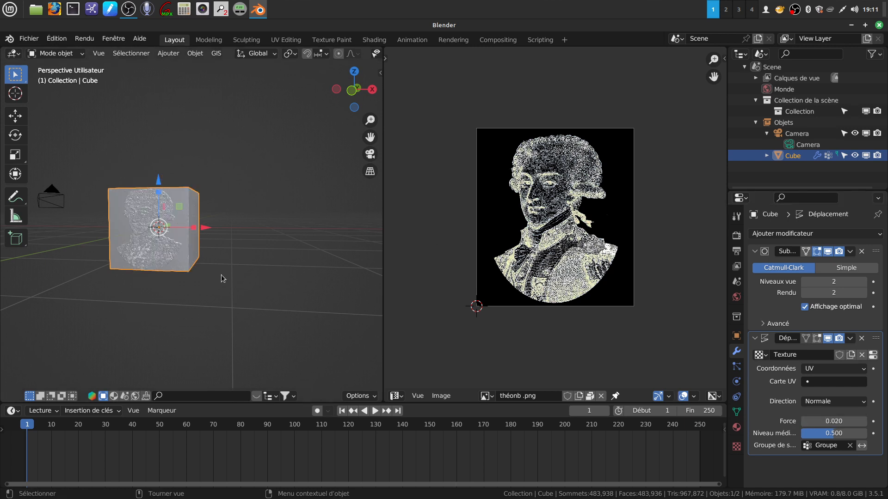
Step: Apply smooth shading (Ombrage lissé) to the displaced cube
{"action": "scroll", "coordinate": [257, 311], "scroll_direction": "up", "scroll_amount": 6}
{"action": "middle_click_drag", "start_coordinate": [220, 209], "coordinate": [254, 222]}
{"action": "right_click", "coordinate": [238, 268]}
{"action": "left_click", "coordinate": [232, 268]}
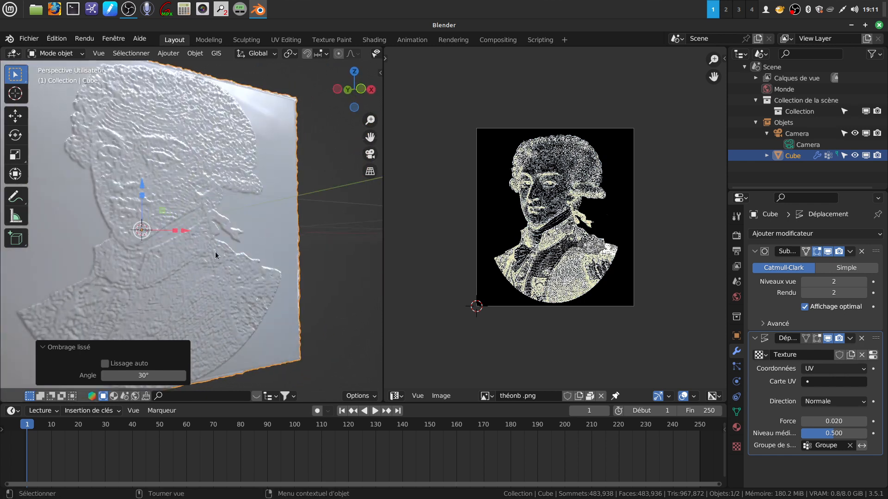
Step: Examine the portrait relief on the cube's front face from several angles and compare it with the source image in the UV Editor
{"action": "middle_click_drag", "start_coordinate": [226, 251], "coordinate": [234, 225]}
{"action": "scroll", "coordinate": [203, 257], "scroll_direction": "down", "scroll_amount": 2}
{"action": "scroll", "coordinate": [236, 224], "scroll_direction": "down", "scroll_amount": 4}
{"action": "middle_click_drag", "start_coordinate": [264, 251], "coordinate": [224, 238]}
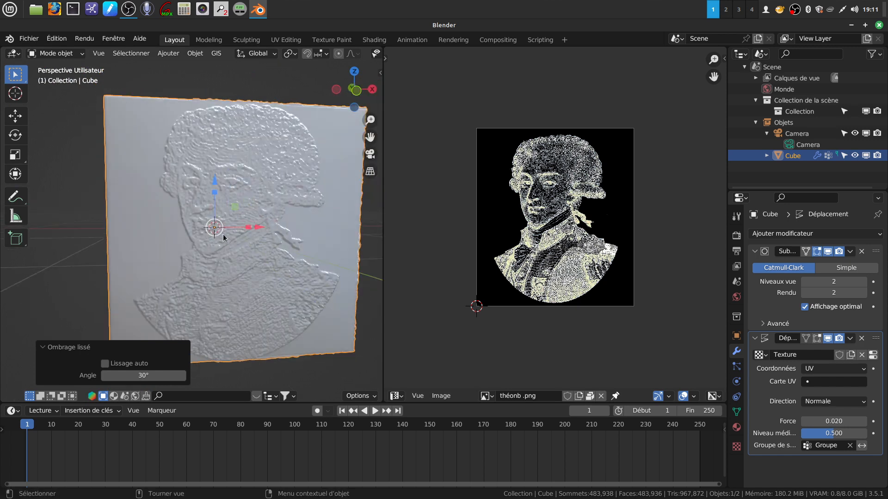
{"action": "middle_click_drag", "start_coordinate": [221, 188], "coordinate": [182, 178]}
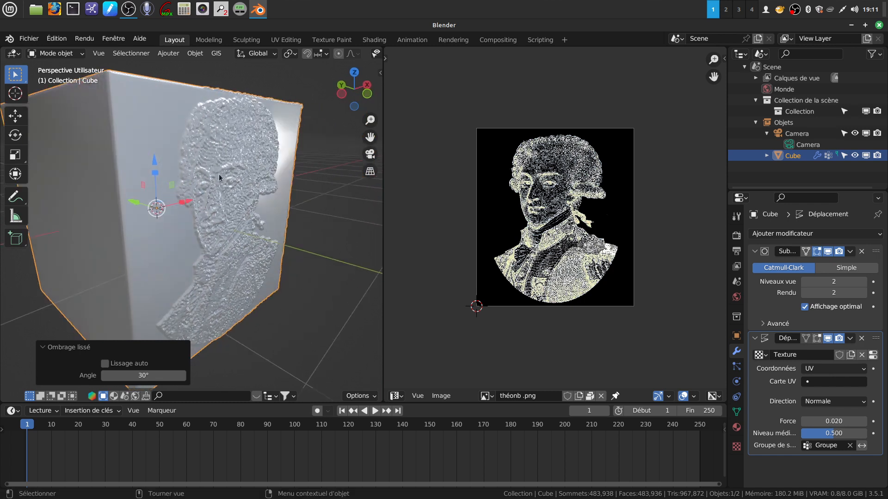
{"action": "middle_click_drag", "start_coordinate": [187, 323], "coordinate": [235, 203]}
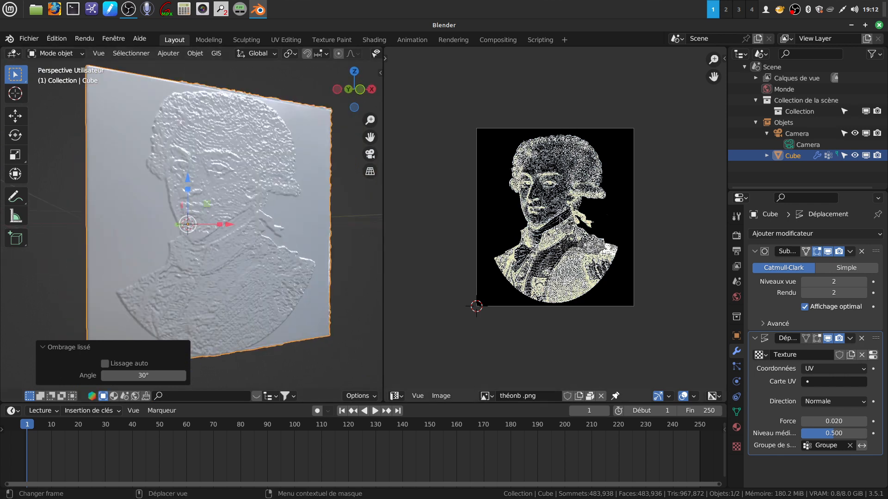
{"action": "scroll", "coordinate": [561, 220], "scroll_direction": "up", "scroll_amount": 7}
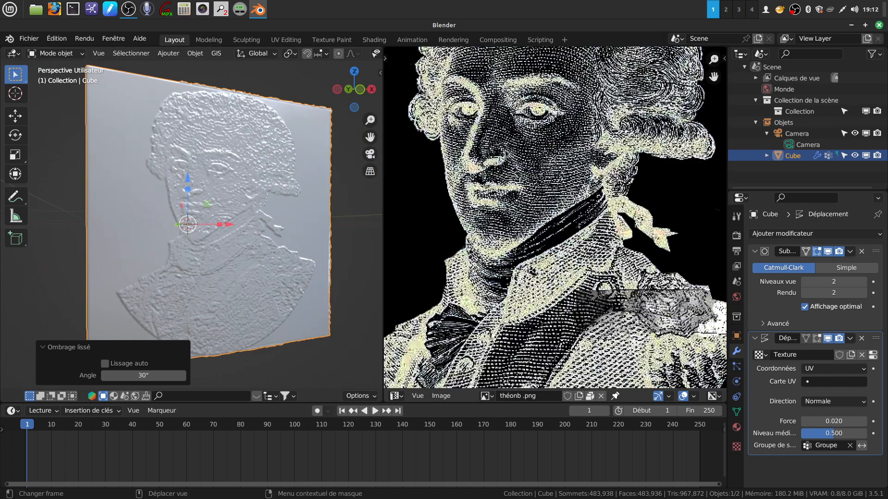
{"action": "key", "text": "Home"}
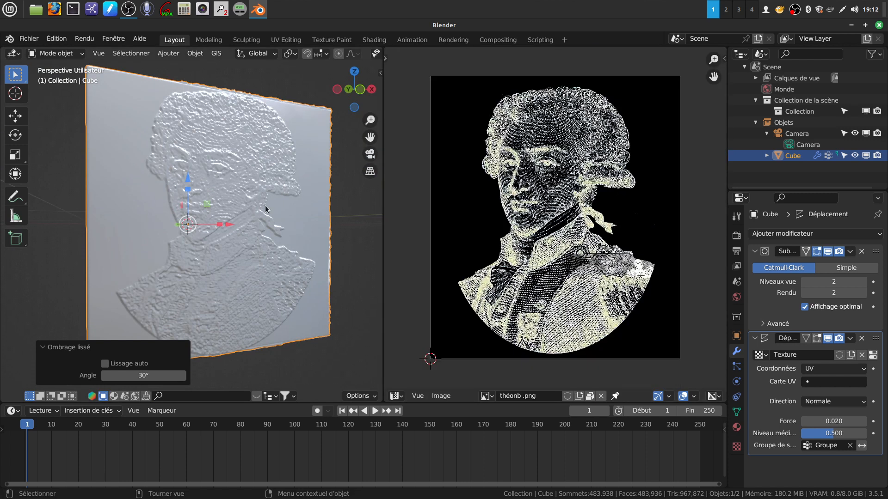
{"action": "scroll", "coordinate": [265, 209], "scroll_direction": "up", "scroll_amount": 2}
{"action": "mouse_move", "coordinate": [265, 208]}
{"action": "middle_mouse_down"}
{"action": "mouse_move", "coordinate": [279, 194]}
{"action": "mouse_move", "coordinate": [245, 204]}
{"action": "mouse_move", "coordinate": [250, 198]}
{"action": "middle_mouse_up"}
{"action": "scroll", "coordinate": [259, 198], "scroll_direction": "down", "scroll_amount": 3}
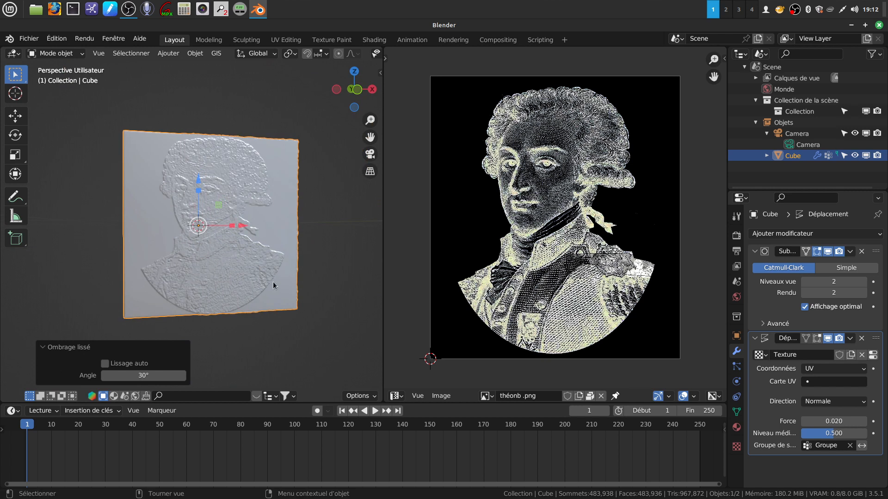
{"action": "scroll", "coordinate": [272, 282], "scroll_direction": "up", "scroll_amount": 1}
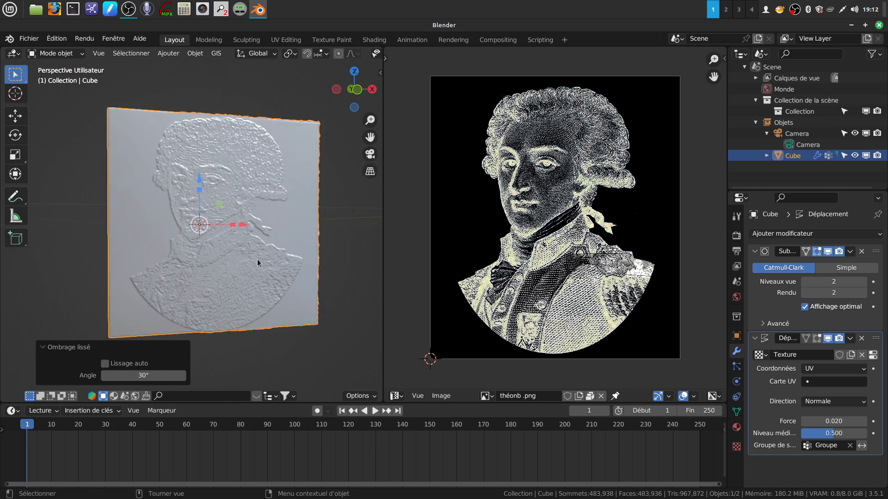
{"action": "mouse_move", "coordinate": [257, 259]}
{"action": "middle_mouse_down"}
{"action": "mouse_move", "coordinate": [294, 248]}
{"action": "mouse_move", "coordinate": [291, 281]}
{"action": "mouse_move", "coordinate": [267, 268]}
{"action": "mouse_move", "coordinate": [269, 256]}
{"action": "middle_mouse_up"}
{"action": "scroll", "coordinate": [269, 301], "scroll_direction": "up", "scroll_amount": 1}
{"action": "middle_click_drag", "start_coordinate": [269, 300], "coordinate": [244, 300]}
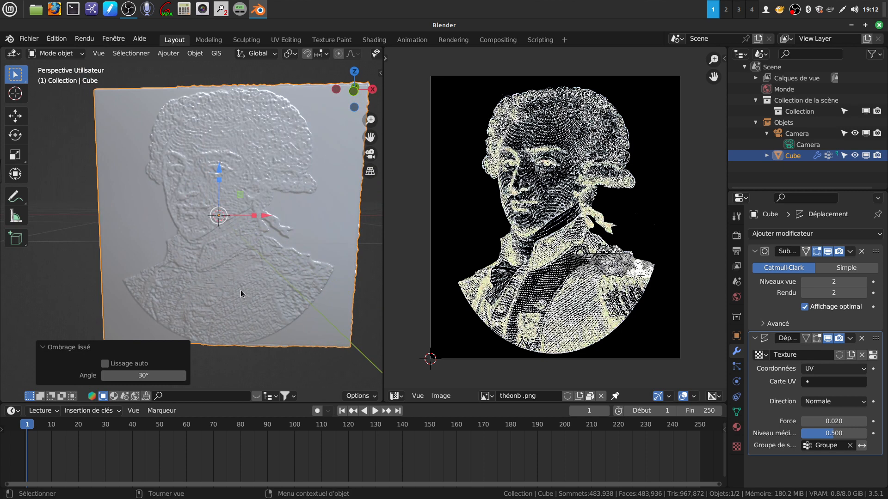
{"action": "middle_click_drag", "start_coordinate": [242, 228], "coordinate": [274, 239]}
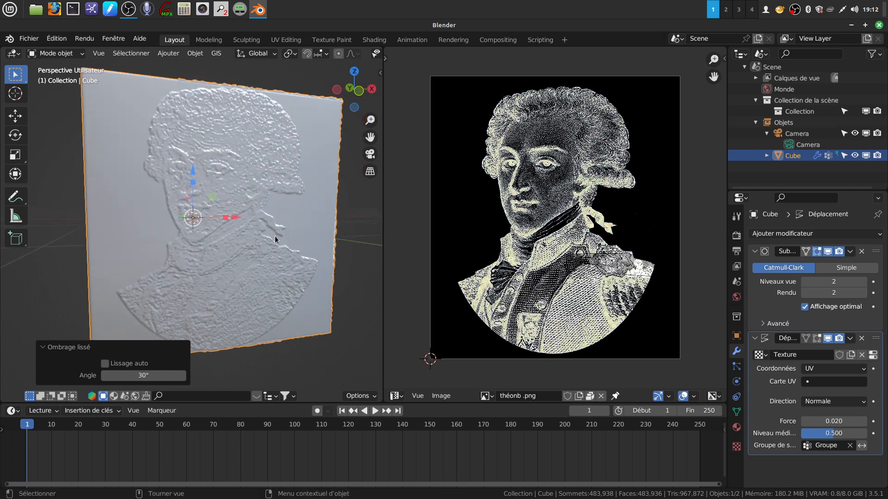